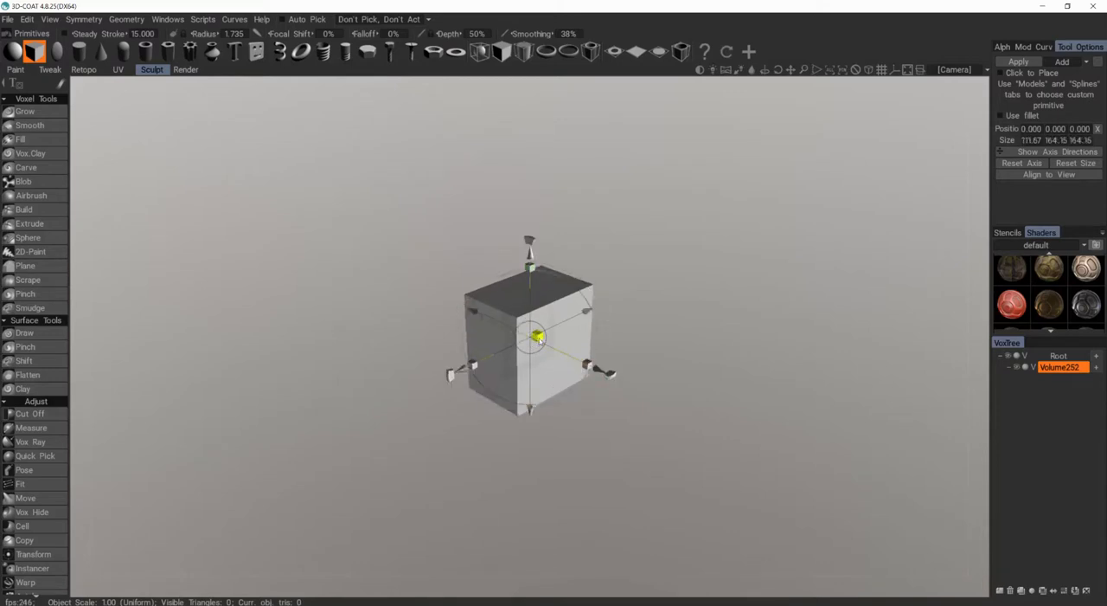
Step: Apply a box primitive sized about 136.4 × 200.5 × 200.5 and trim it into a thinner square slab with Cut Off
key("Return")
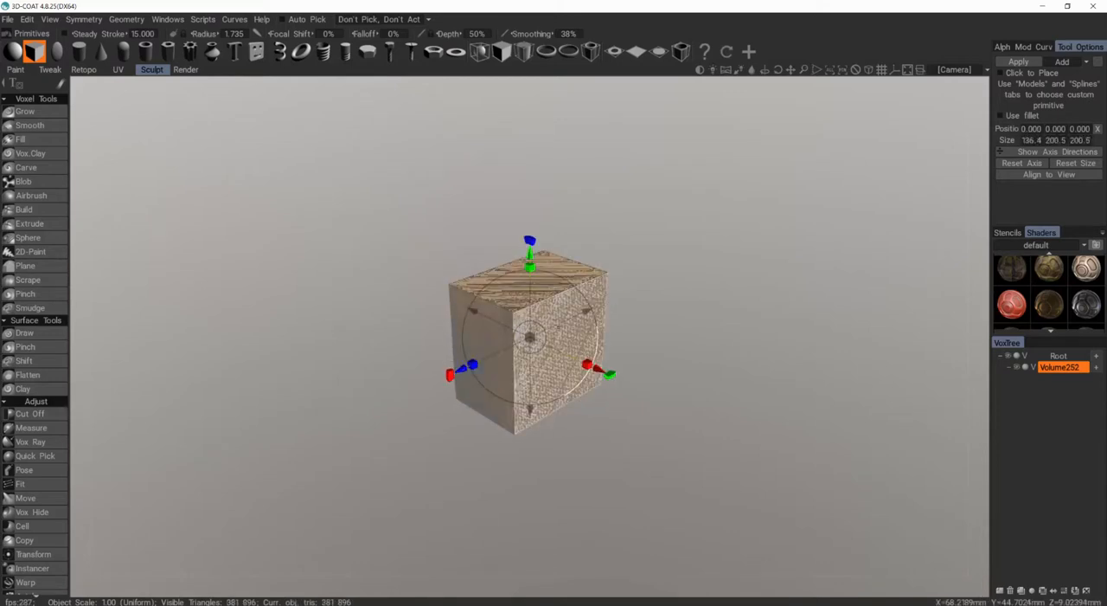
key("Escape")
left_click_drag(556, 324, 620, 14, "alt")
left_click_drag(552, 307, 590, 345, "alt")
key("KP_5")
key("c")
scroll(562, 331, "up", 3)
left_click_drag(549, 204, 637, 517)
left_click_drag(536, 359, 631, 369, "alt+shift")
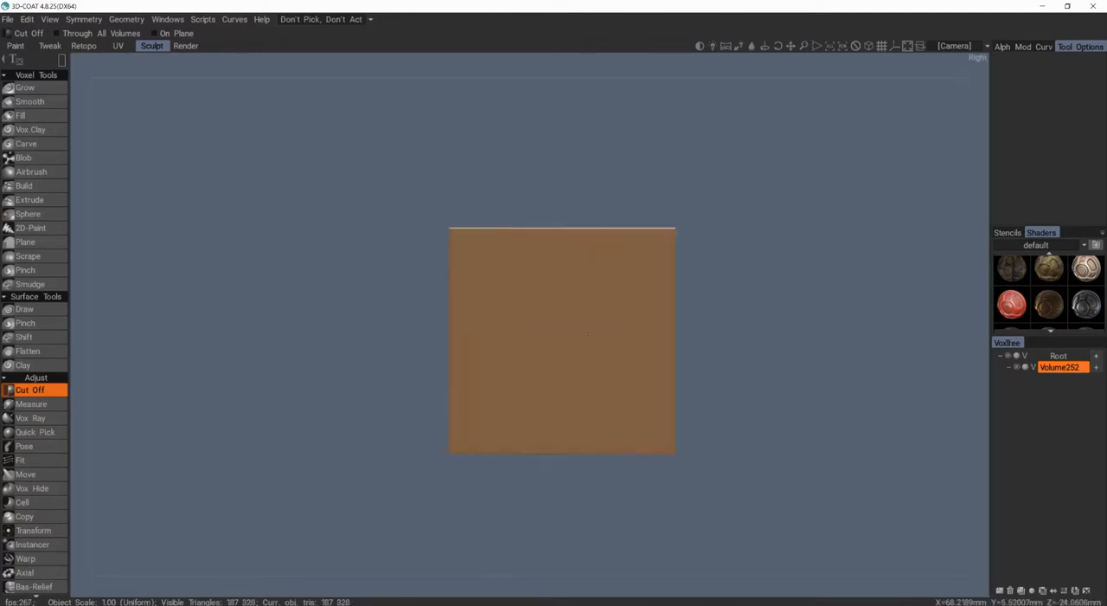
Step: Resample the slab to a required poly count of 404 108, density factor 1.469, with Good quality
scroll(584, 329, "up", 3)
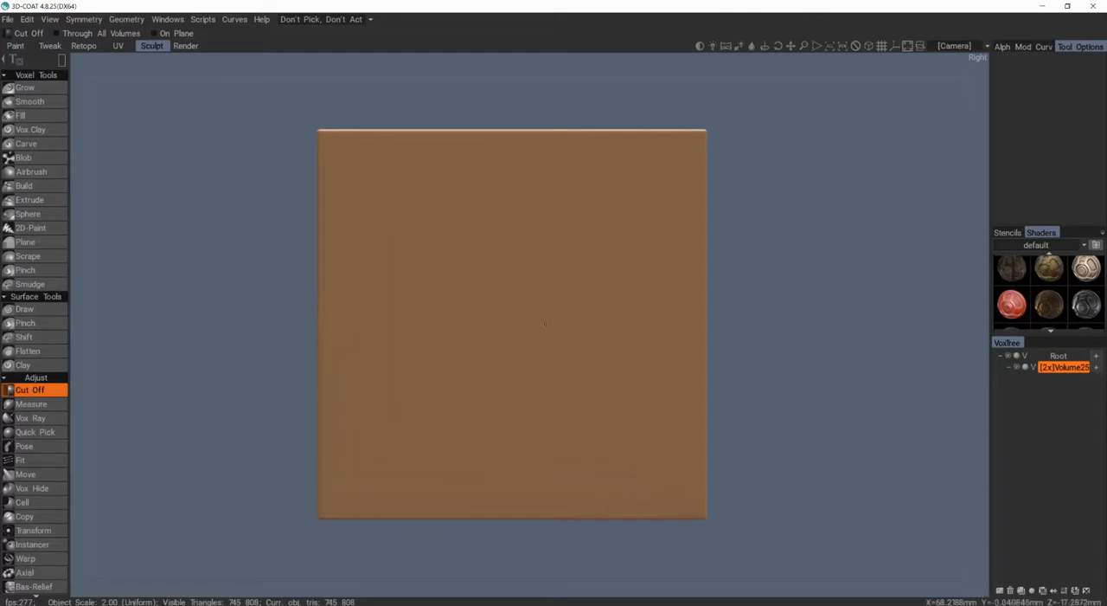
key("r")
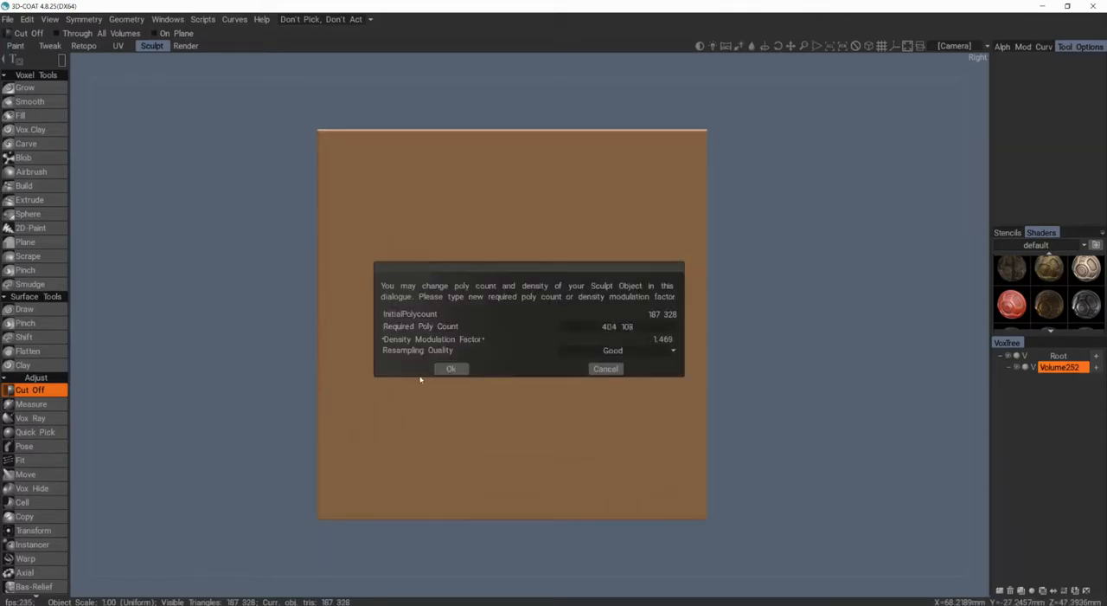
left_click(451, 369)
scroll(571, 247, "down", 1)
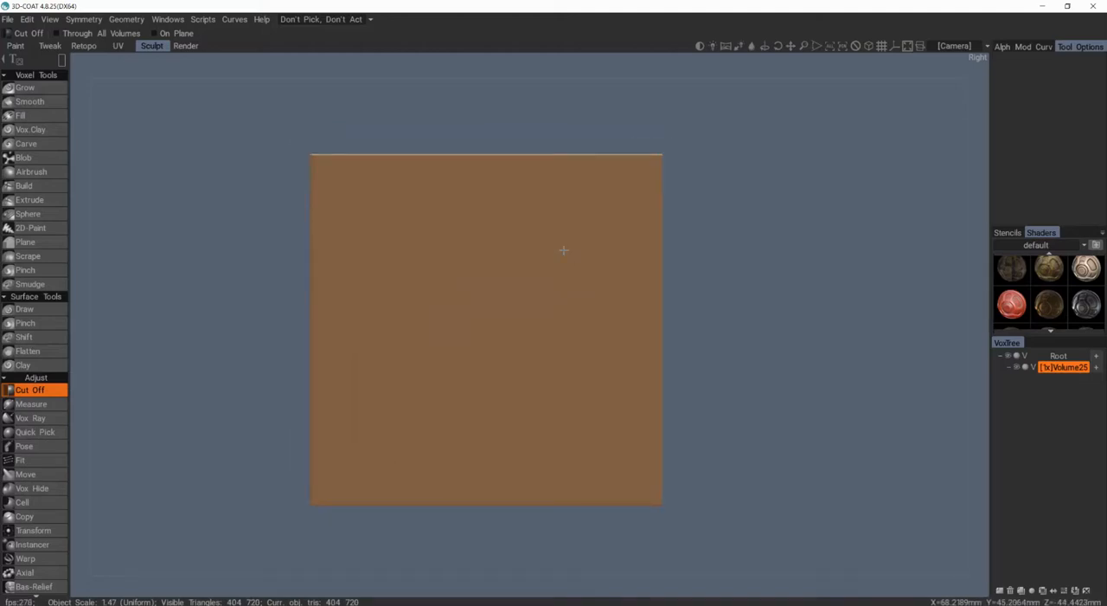
mouse_move(593, 276)
left_mouse_down("alt")
mouse_move(455, 319)
mouse_move(579, 283)
left_mouse_up("alt")
scroll(567, 270, "down", 1)
scroll(565, 273, "up", 1)
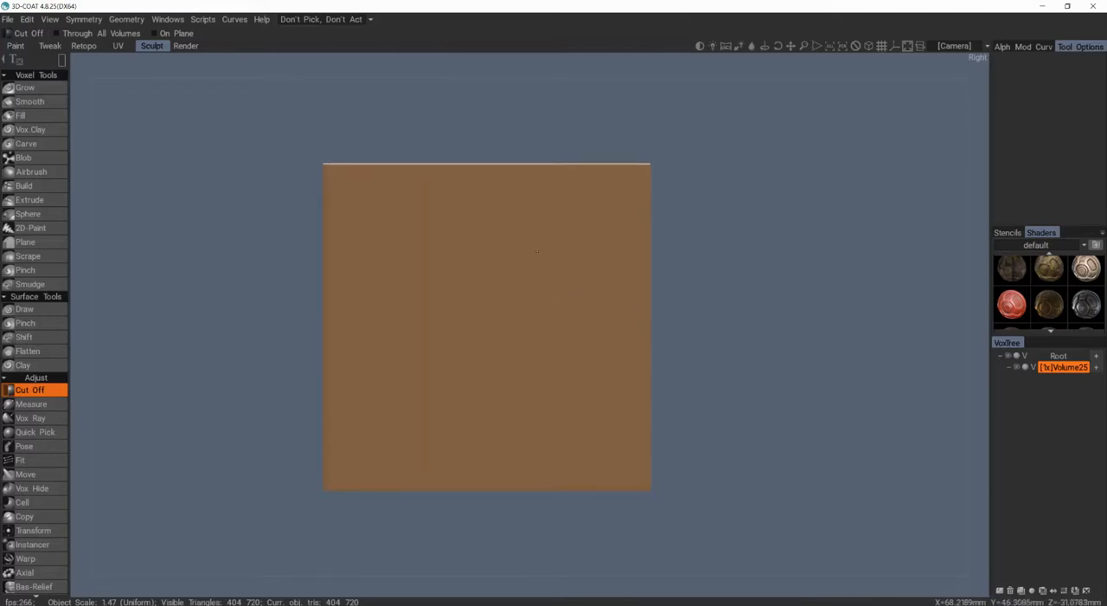
Step: Switch to the 2D-Paint tool, test a stroke on the slab's face and undo it
left_click(30, 144)
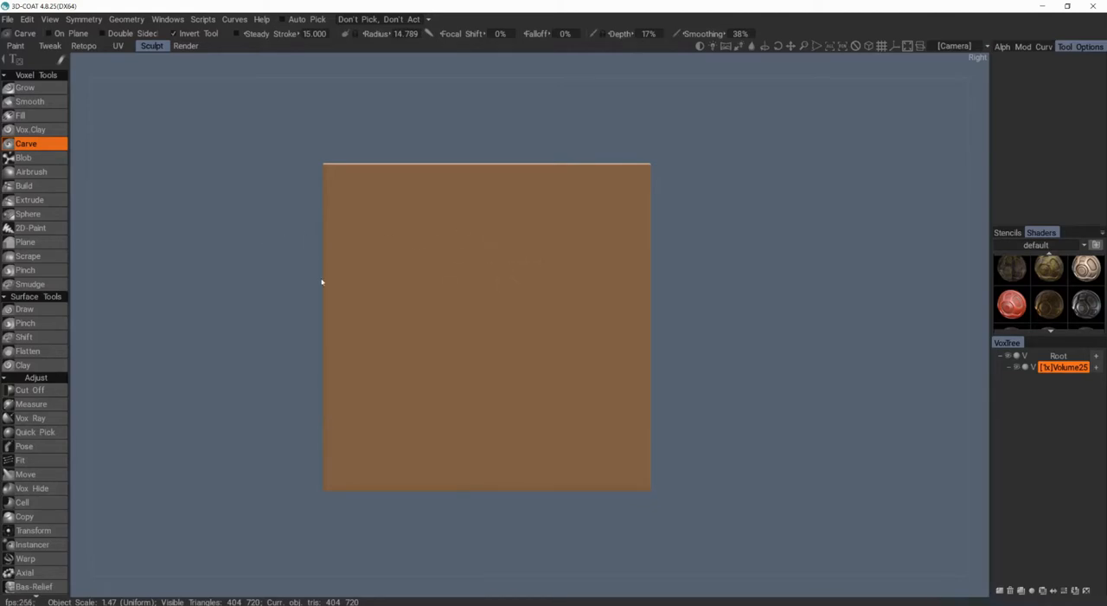
left_click(29, 199)
left_click(31, 228)
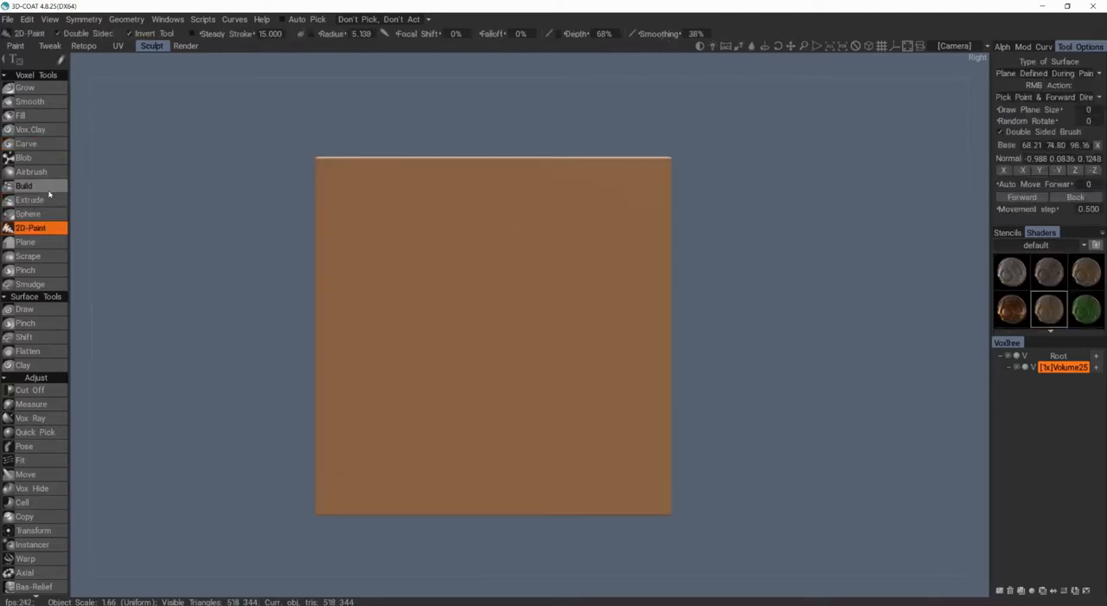
left_click_drag(476, 238, 446, 230)
key("ctrl+z")
key("ctrl+z")
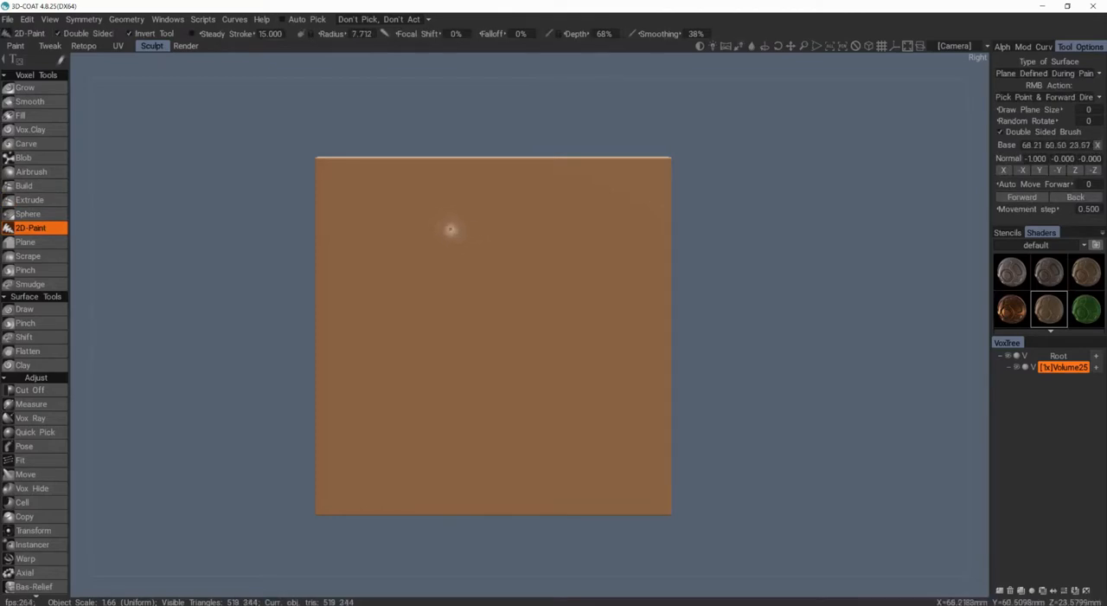
Step: Resample the slab to a required poly count of 599 011, density factor 1.075, and undo the trial strokes near its upper edge
key("r")
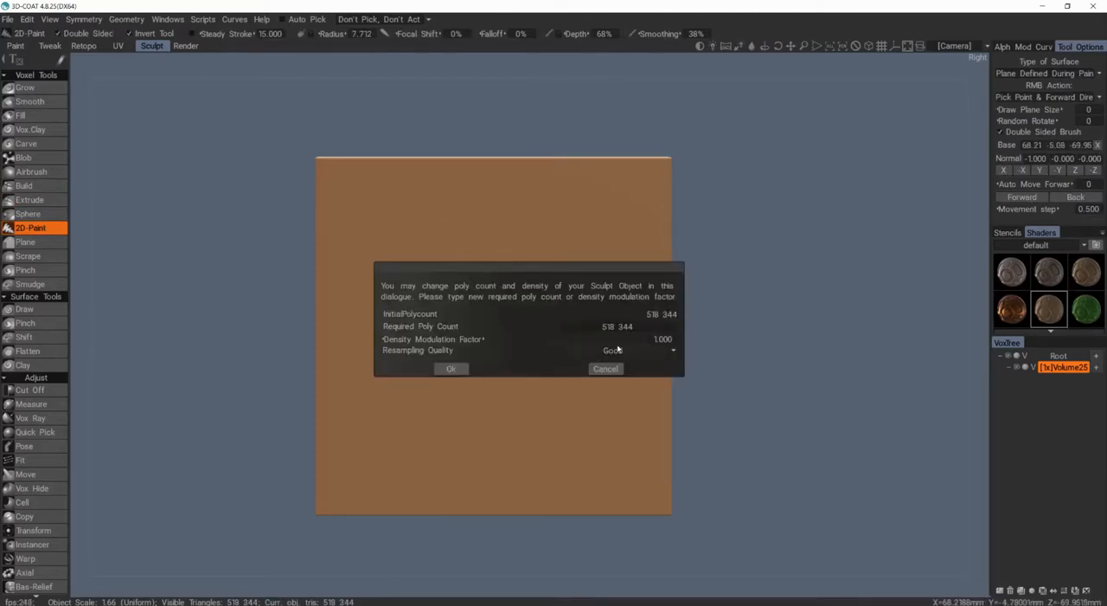
left_click(454, 369)
middle_click_drag(472, 208, 437, 205, "alt")
right_click_drag(450, 213, 429, 198, "alt")
left_click_drag(381, 182, 382, 191)
key("ctrl+z")
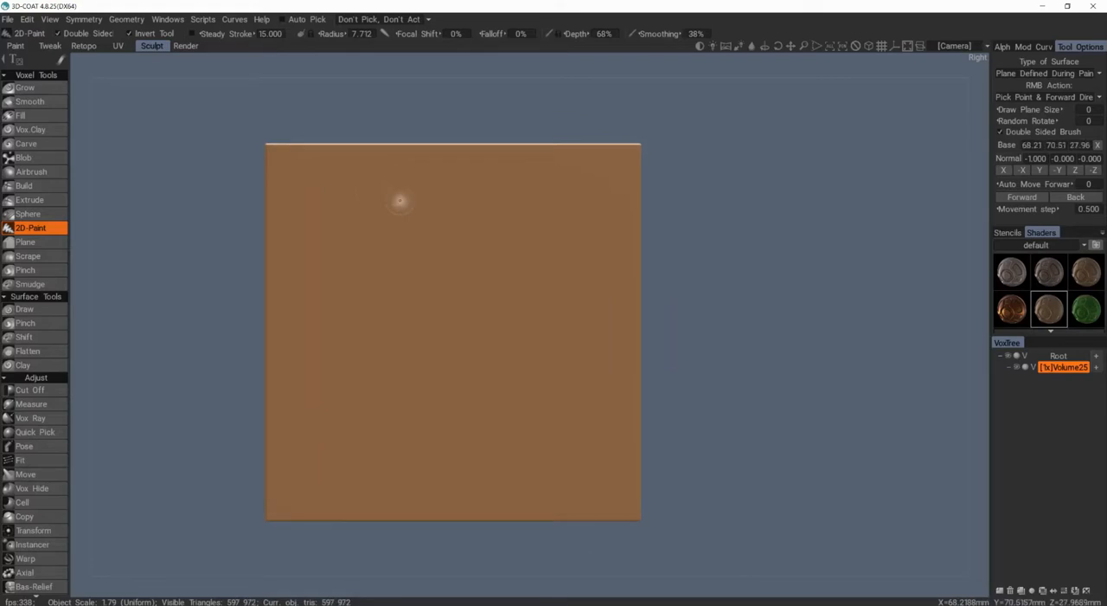
Step: Carve a hole through the slab's upper middle with 2D-Paint, adding dents around it and one near the upper edge
scroll(502, 290, "up", 5)
scroll(491, 272, "down", 2)
mouse_move(490, 271)
left_mouse_down()
mouse_move(502, 265)
mouse_move(484, 271)
mouse_move(474, 259)
mouse_move(488, 247)
mouse_move(469, 232)
left_mouse_up()
scroll(489, 270, "up", 3)
scroll(493, 301, "up", 2)
left_click(519, 290)
left_click(417, 183)
left_click(417, 181)
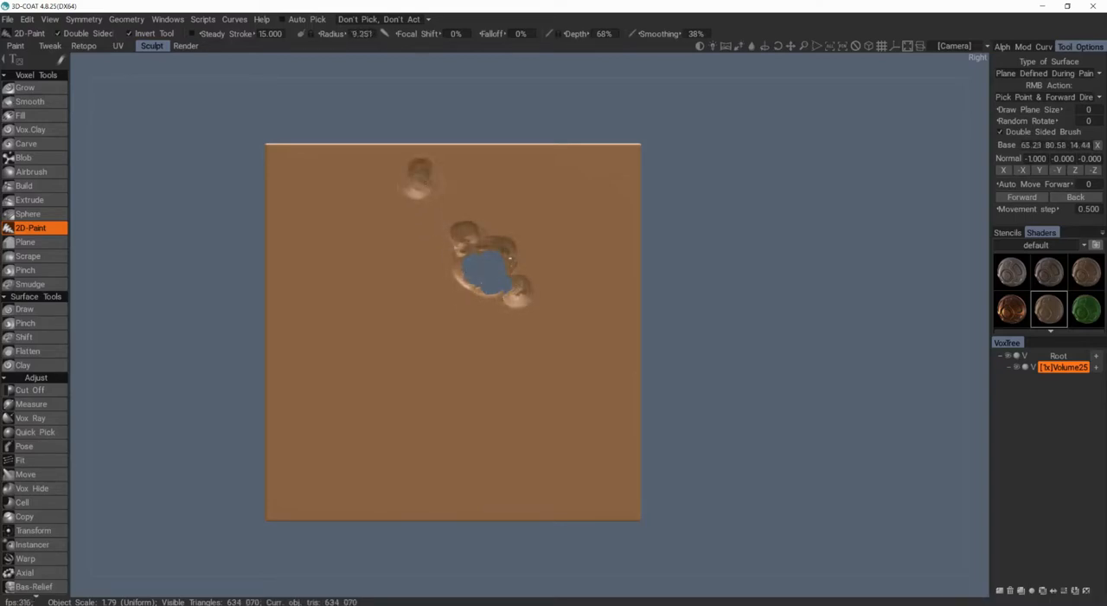
Step: Carve a cluster of dents diagonally below the central hole and notch the slab's upper edge
scroll(417, 178, "down", 2)
middle_click_drag(546, 350, 551, 301)
left_click_drag(572, 309, 576, 306)
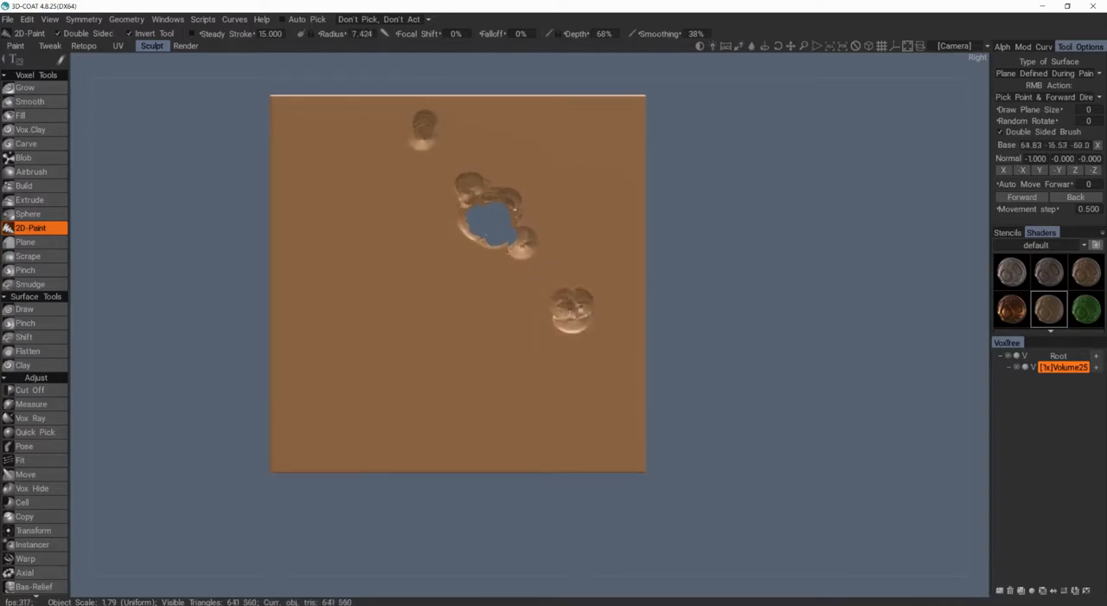
left_click(545, 289)
scroll(544, 283, "down", 2)
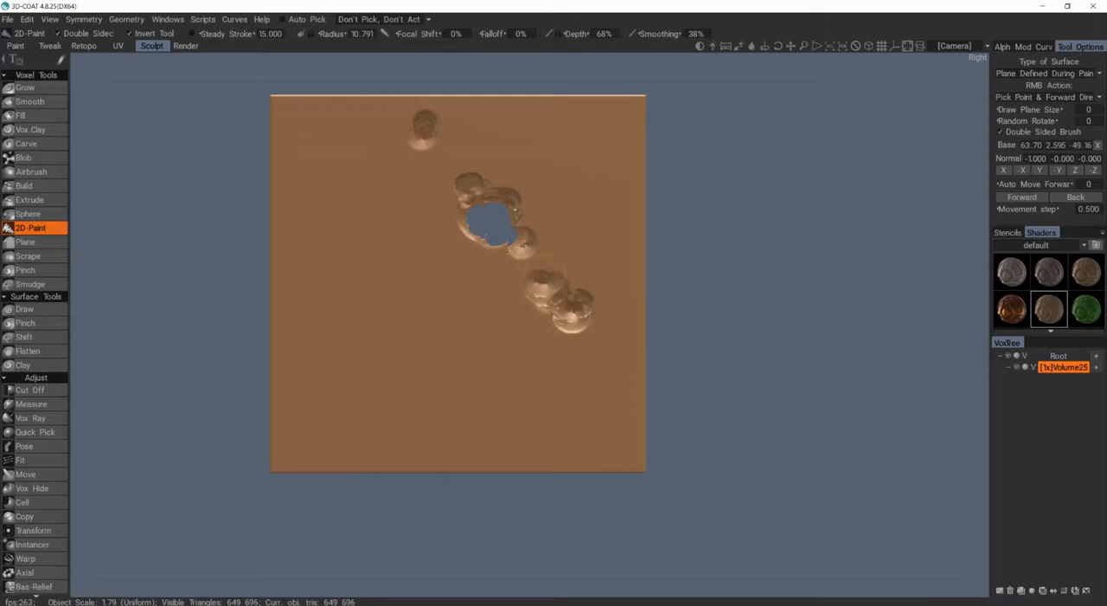
mouse_move(557, 330)
left_mouse_down("alt")
mouse_move(479, 336)
mouse_move(554, 332)
left_mouse_up("alt")
left_click(405, 101)
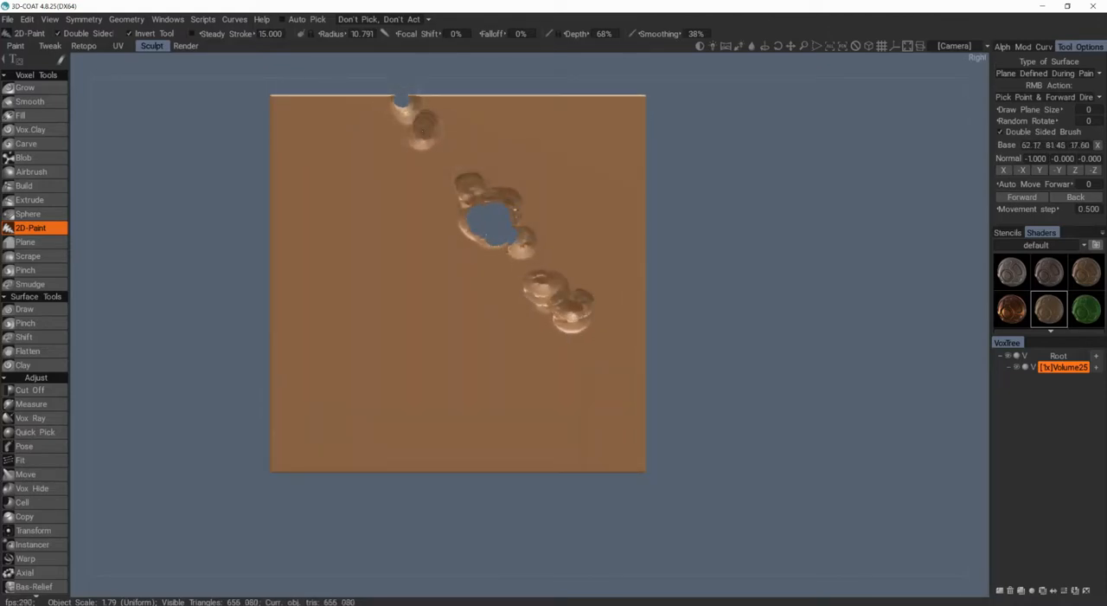
Step: Cut a thin layer off the slab's thickness from the Back view, returning to the Right view
left_click_drag(492, 206, 326, 233, "alt")
scroll(436, 167, "down", 2)
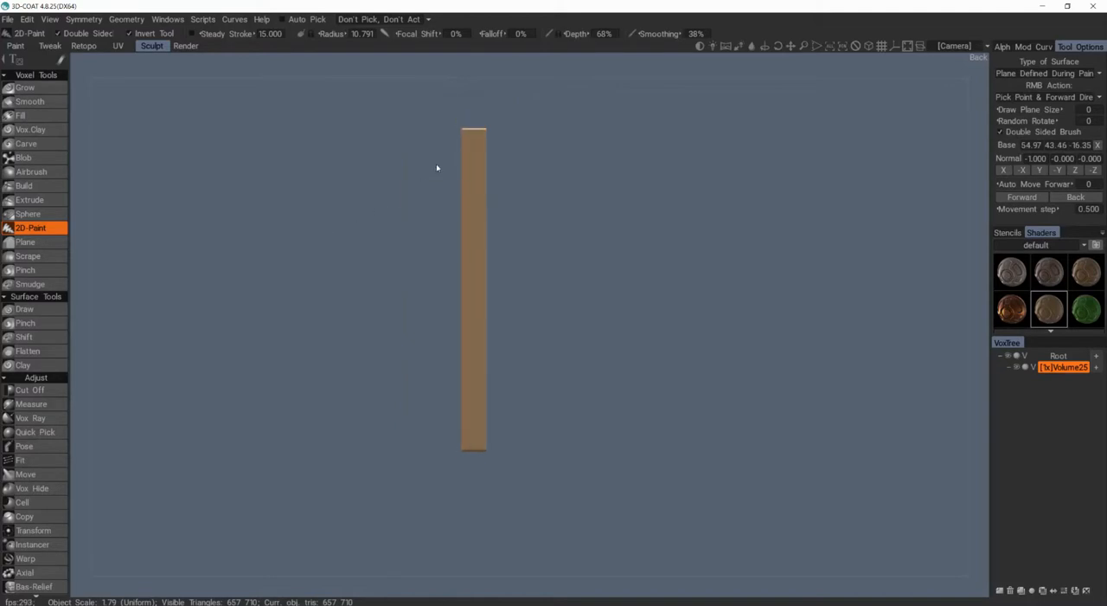
key("c")
left_click_drag(445, 192, 307, 554)
left_click_drag(399, 433, 552, 359, "alt")
scroll(516, 299, "up", 2)
Step: Widen the central hole with 2D-Paint and carve two smaller holes towards the slab's right edge
left_click(15, 227)
mouse_move(452, 242)
left_mouse_down()
mouse_move(486, 228)
mouse_move(504, 239)
left_mouse_up()
mouse_move(485, 256)
left_mouse_down()
mouse_move(453, 286)
mouse_move(470, 279)
left_mouse_up()
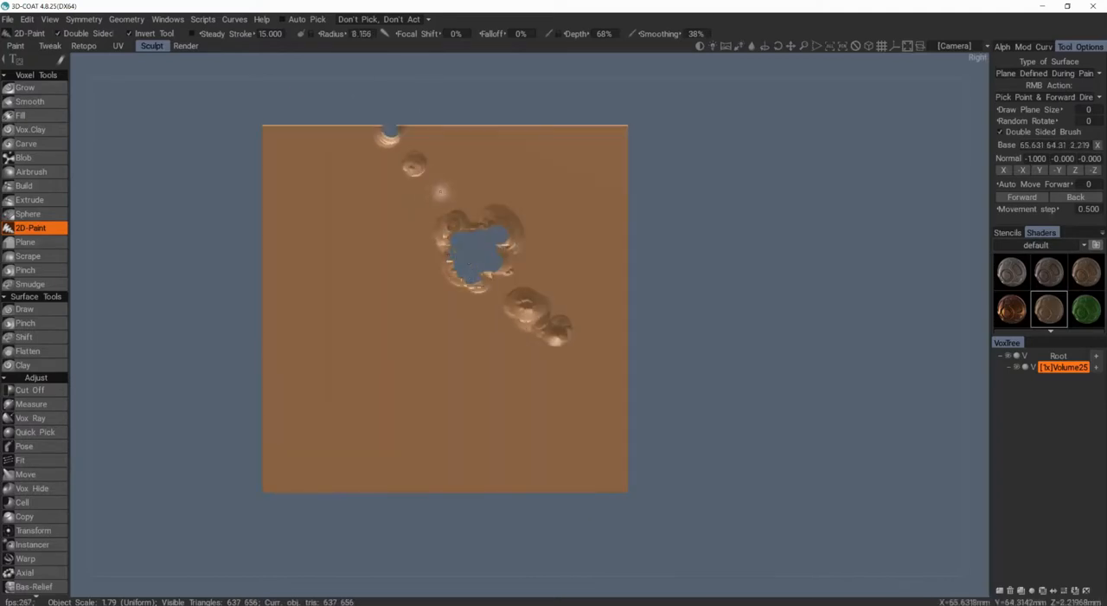
mouse_move(440, 192)
left_mouse_down()
mouse_move(404, 147)
mouse_move(580, 301)
mouse_move(527, 273)
mouse_move(547, 303)
mouse_move(598, 292)
left_mouse_up()
scroll(597, 291, "down", 2)
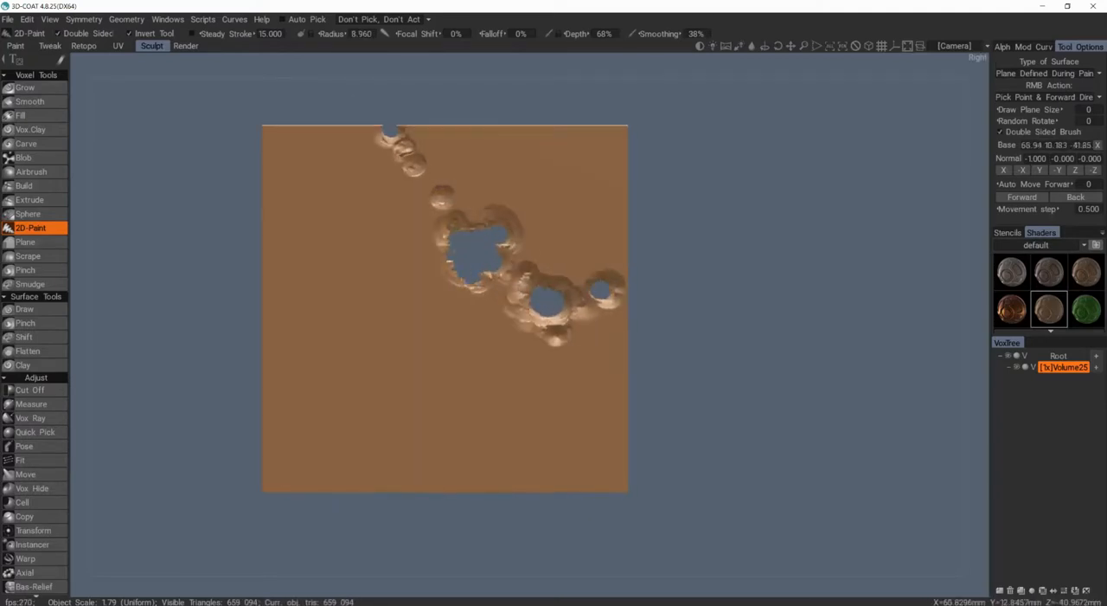
Step: Enlarge the central hole and the upper-edge notch, add small dents below the lower holes, and undo the last dent
mouse_move(492, 211)
left_mouse_down()
mouse_move(464, 227)
mouse_move(505, 275)
left_mouse_up()
scroll(403, 153, "up", 2)
left_click_drag(402, 152, 386, 140)
scroll(397, 257, "down", 3)
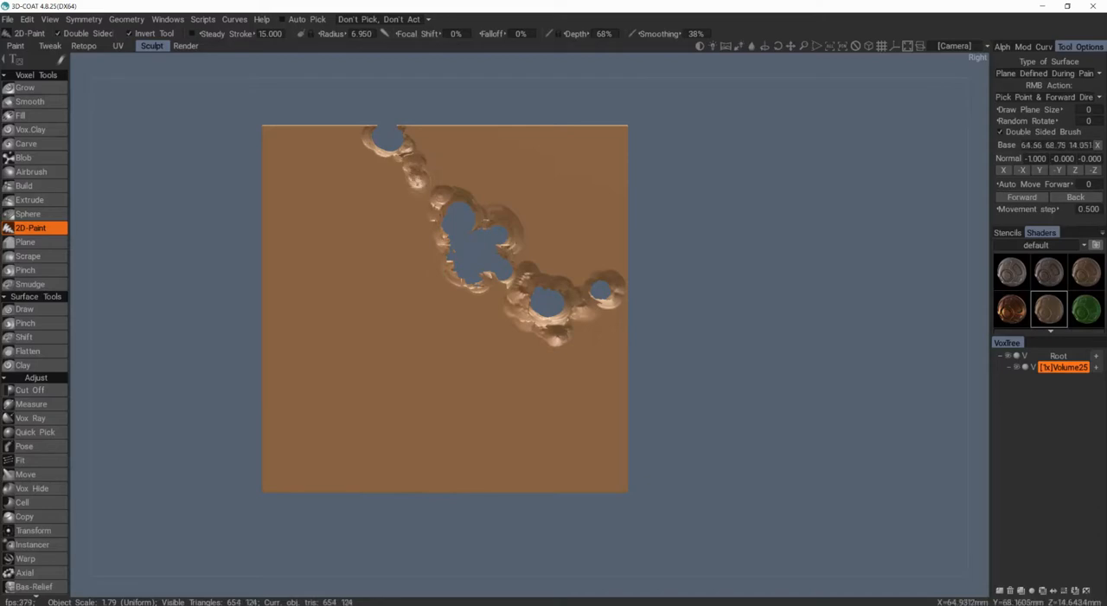
scroll(595, 353, "down", 3)
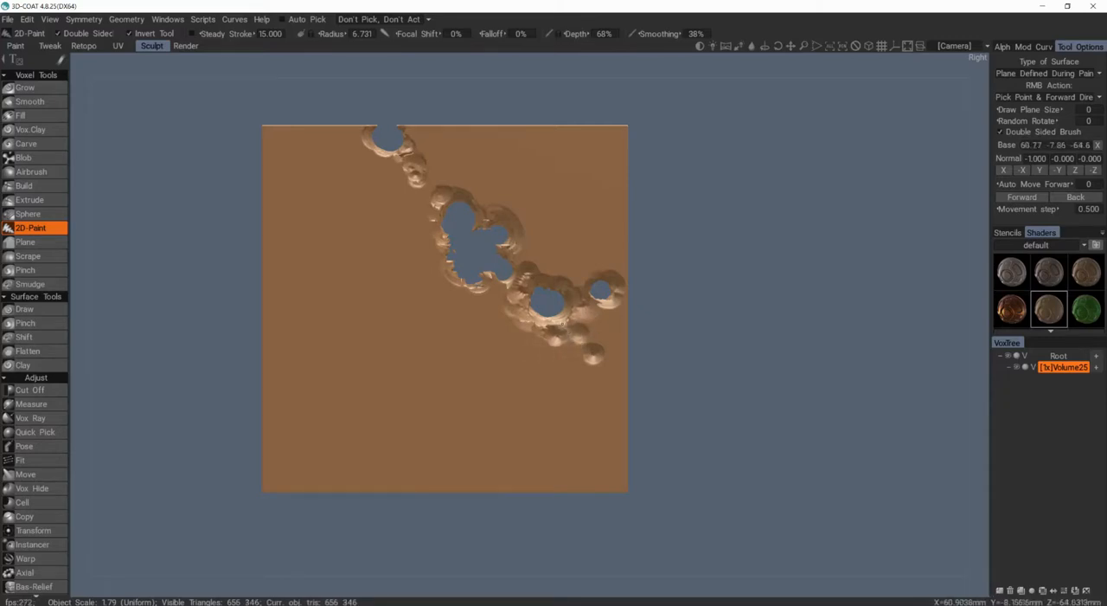
key("ctrl+z")
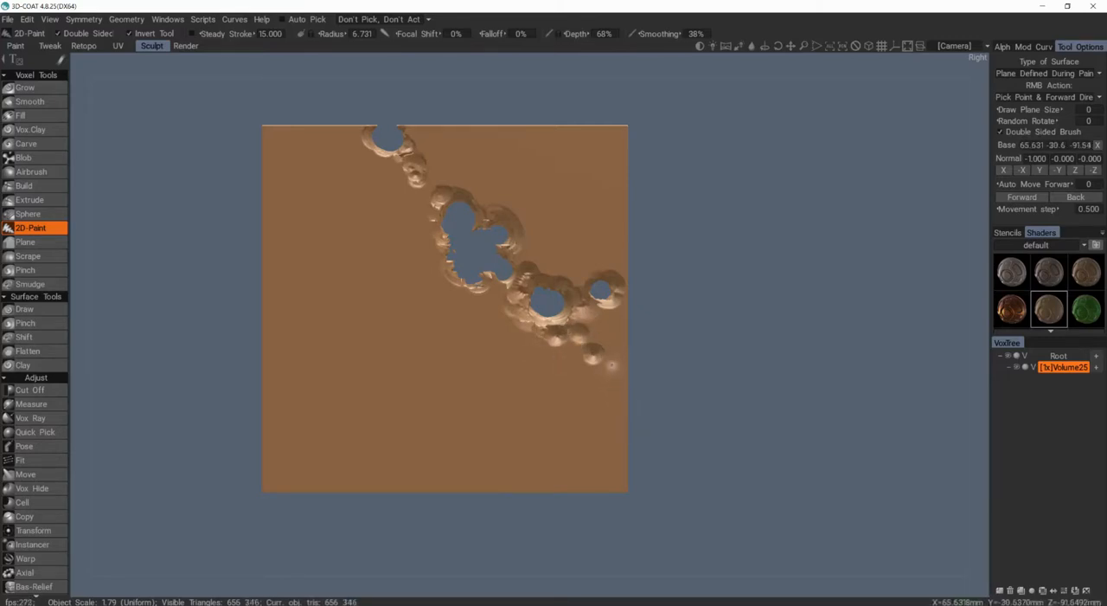
Step: Dab small dents with a 6.731 radius brush beside the upper notch, around the lower holes and along the slab's right edge
left_click(458, 183)
left_click(468, 189)
mouse_move(503, 274)
left_mouse_down("shift")
mouse_move(404, 234)
mouse_move(447, 229)
mouse_move(461, 180)
left_mouse_up("shift")
left_click(423, 143)
left_click(621, 348)
left_click(608, 311)
left_click(508, 277)
left_click(523, 259)
left_click(526, 280)
left_click(543, 271)
left_click(528, 308)
left_click_drag(456, 221, 414, 236, "alt")
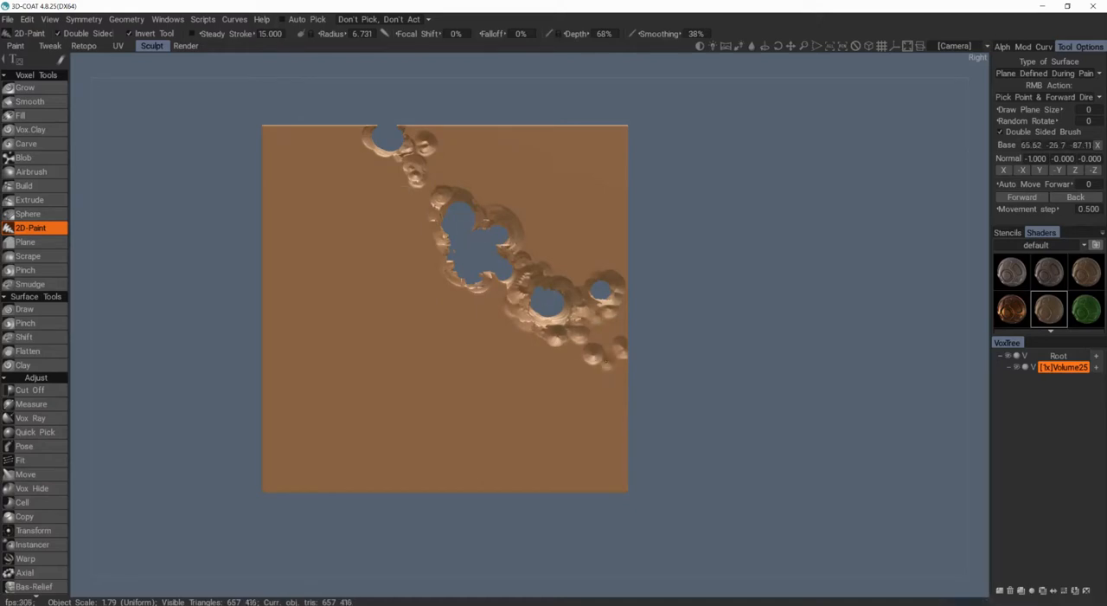
Step: Undo the last dent, then deepen the damage around the upper notch and below the lower holes with more dabs
key("ctrl+z")
left_click(392, 161)
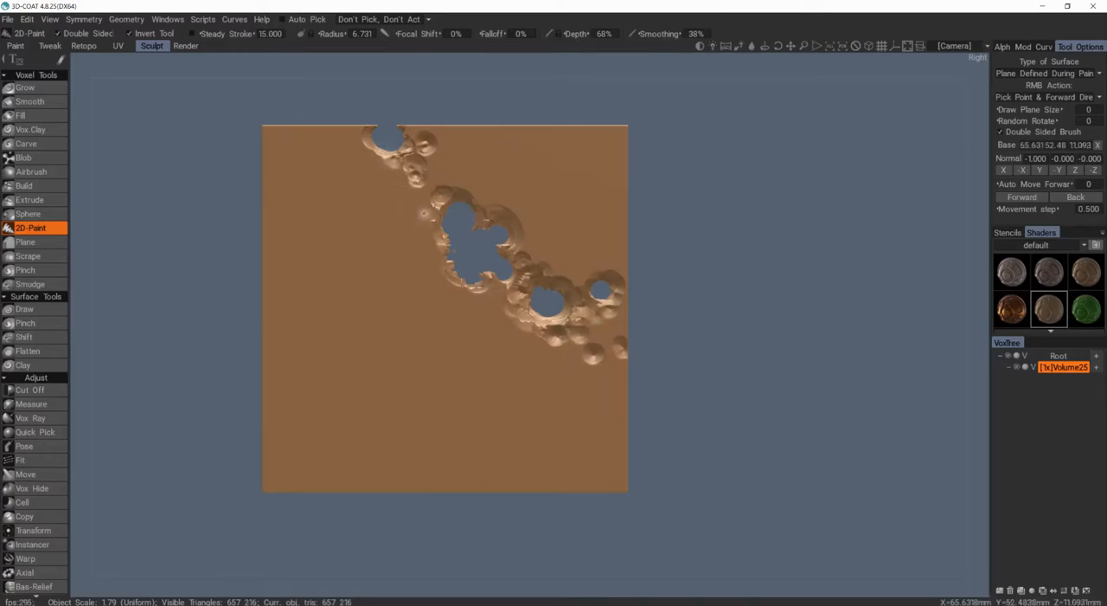
left_click(401, 180)
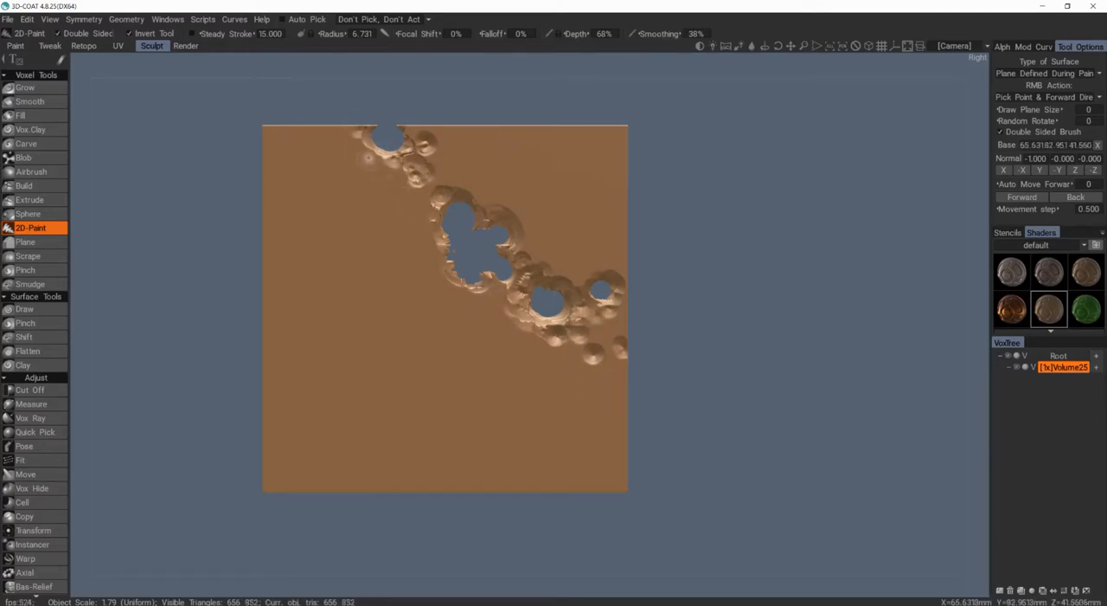
left_click(605, 365)
left_click(575, 342)
left_click(572, 326)
left_click(537, 305)
Step: Clear the leftover fragments inside the holes, round out the central hole's outline and add dents along its lower and left rim
scroll(535, 307, "up", 2)
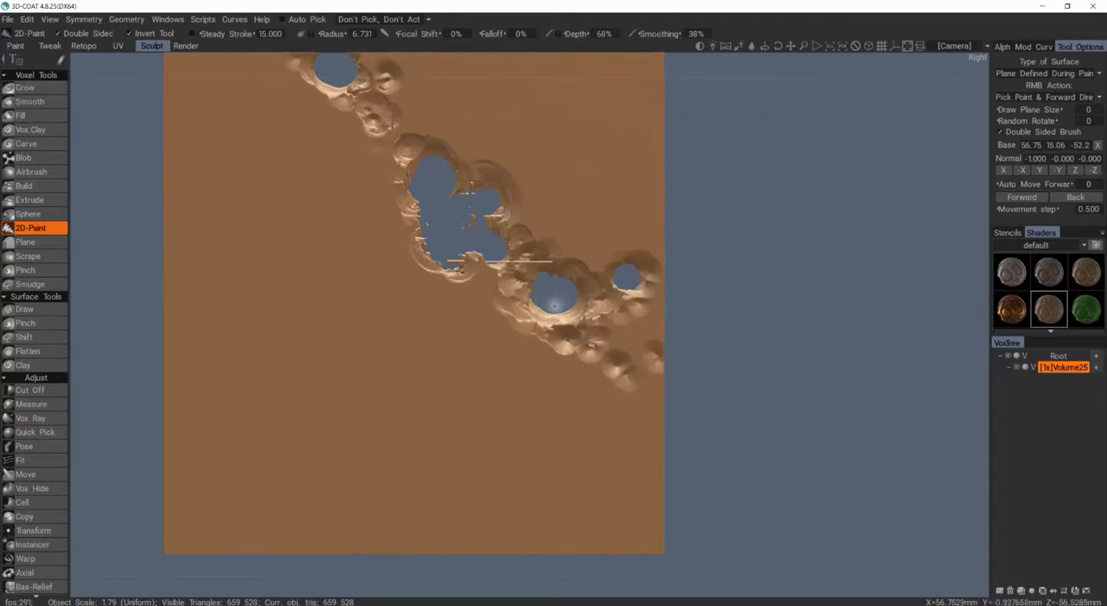
scroll(552, 307, "down", 1)
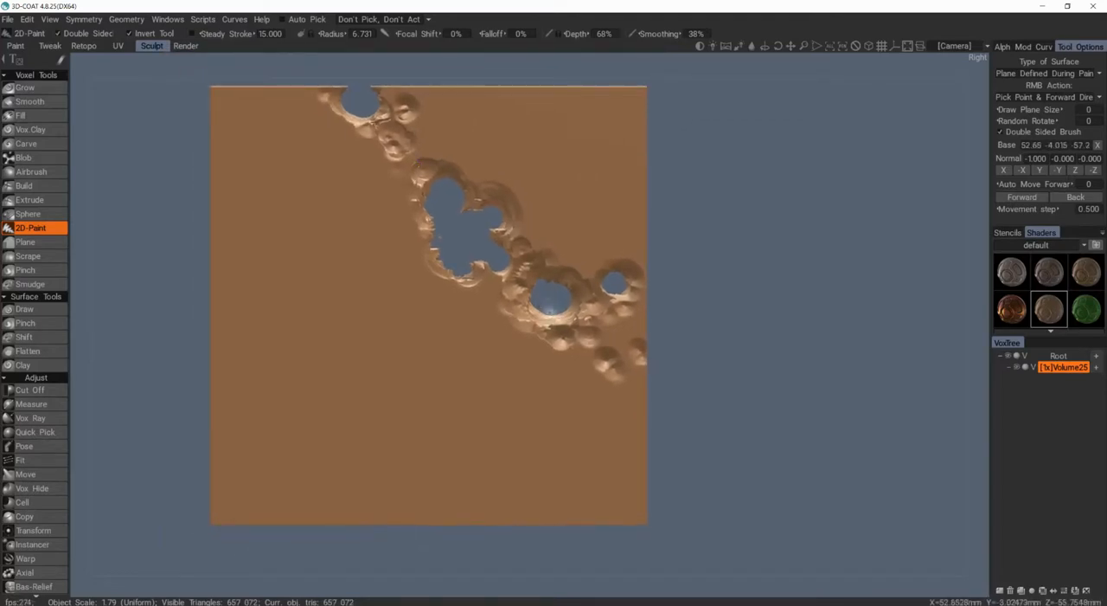
left_click_drag(550, 322, 529, 315)
left_click(478, 234)
mouse_move(541, 260)
left_mouse_down("alt")
mouse_move(449, 270)
mouse_move(529, 261)
left_mouse_up("alt")
left_click(449, 270)
left_click_drag(441, 235, 422, 228)
left_click_drag(458, 285, 467, 272, "alt")
mouse_move(426, 241)
left_mouse_down()
mouse_move(416, 210)
mouse_move(453, 271)
left_mouse_up()
mouse_move(458, 227)
left_mouse_down("alt")
mouse_move(480, 252)
mouse_move(478, 237)
left_mouse_up("alt")
left_click(486, 262)
left_click_drag(484, 286, 442, 319, "alt")
left_click(478, 316)
left_click(428, 192)
middle_click_drag(429, 192, 450, 294, "alt")
scroll(450, 294, "up", 2)
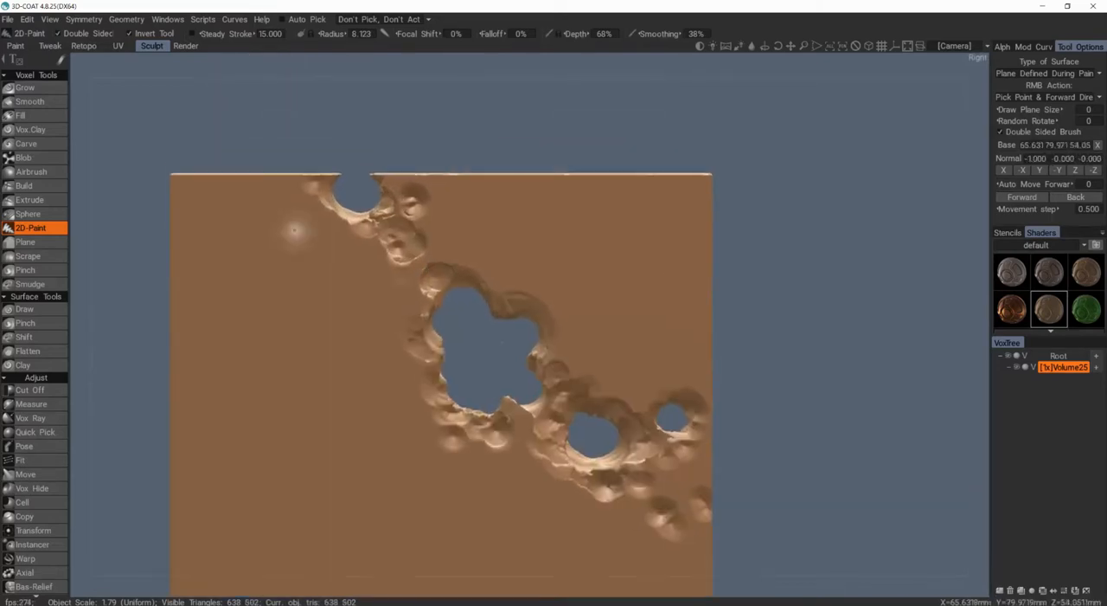
Step: Pull both corners of the upper-edge notch outward using the Move tool with a soft round alpha and radius 9.276
right_click_drag(338, 175, 357, 177)
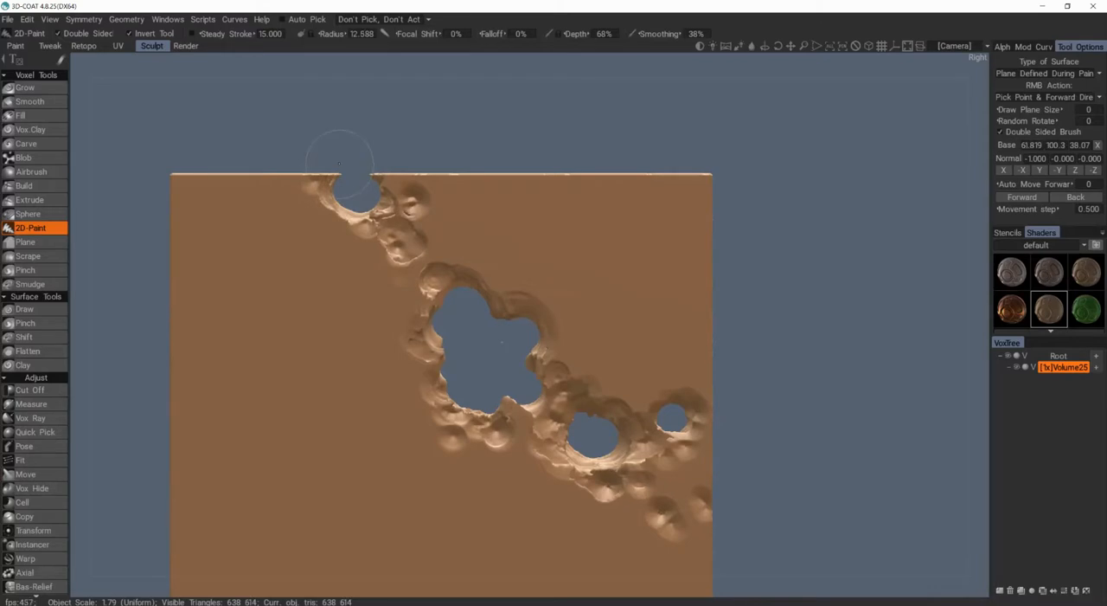
key("m")
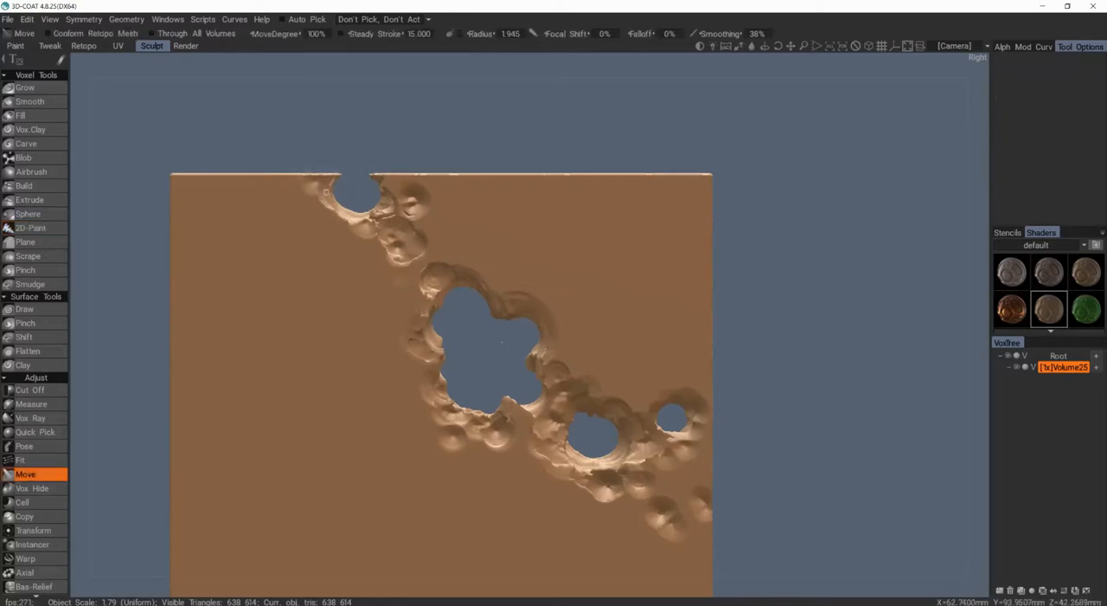
right_click_drag(337, 174, 351, 176)
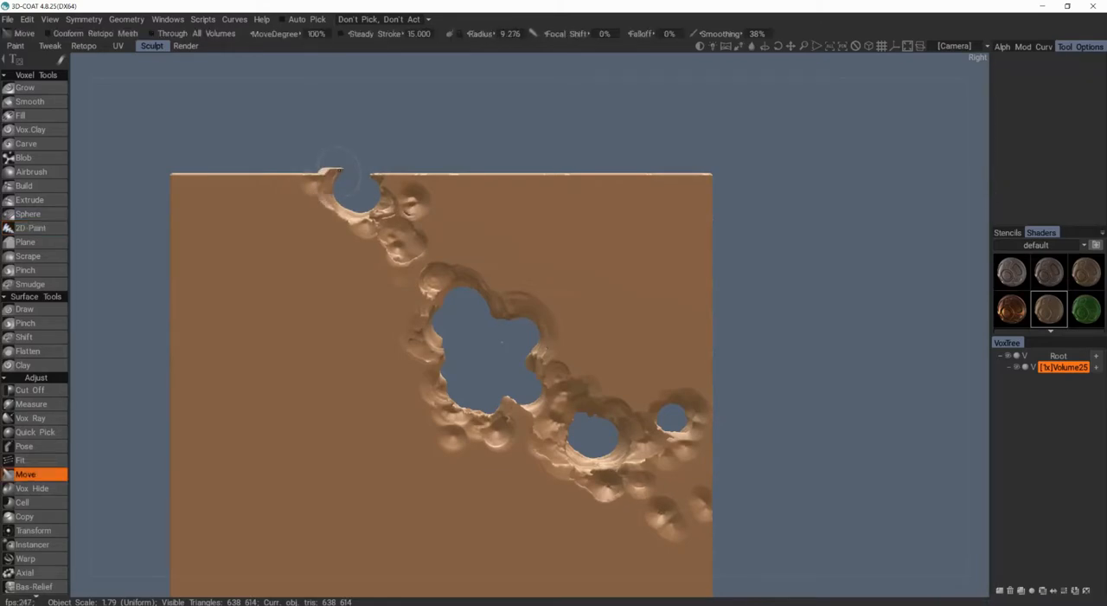
left_click(1004, 48)
scroll(1026, 113, "up", 2)
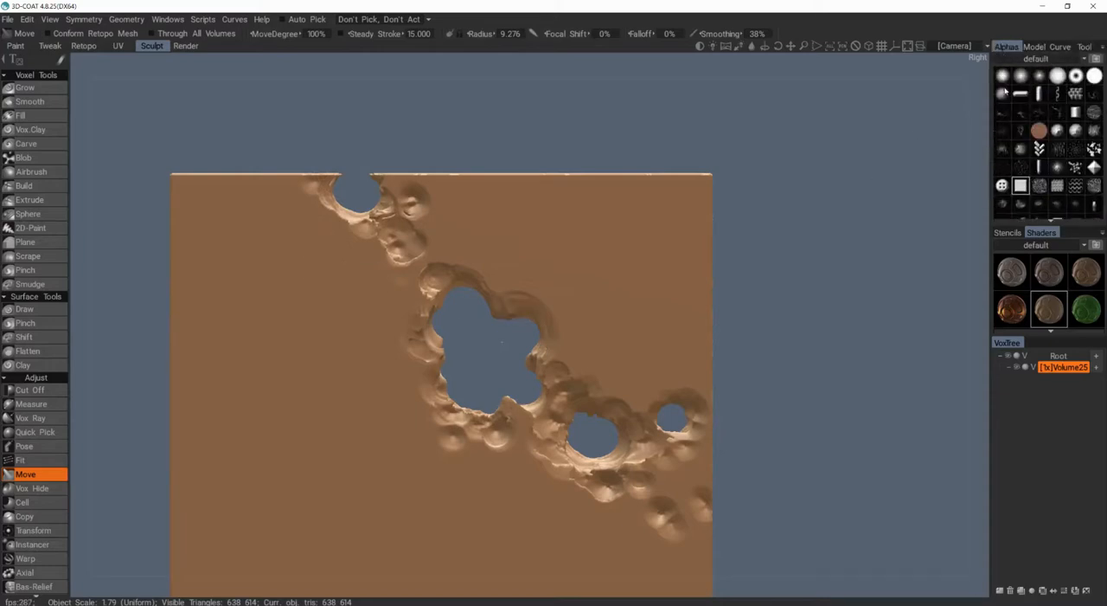
mouse_move(338, 181)
left_mouse_down()
mouse_move(339, 166)
mouse_move(325, 169)
left_mouse_up()
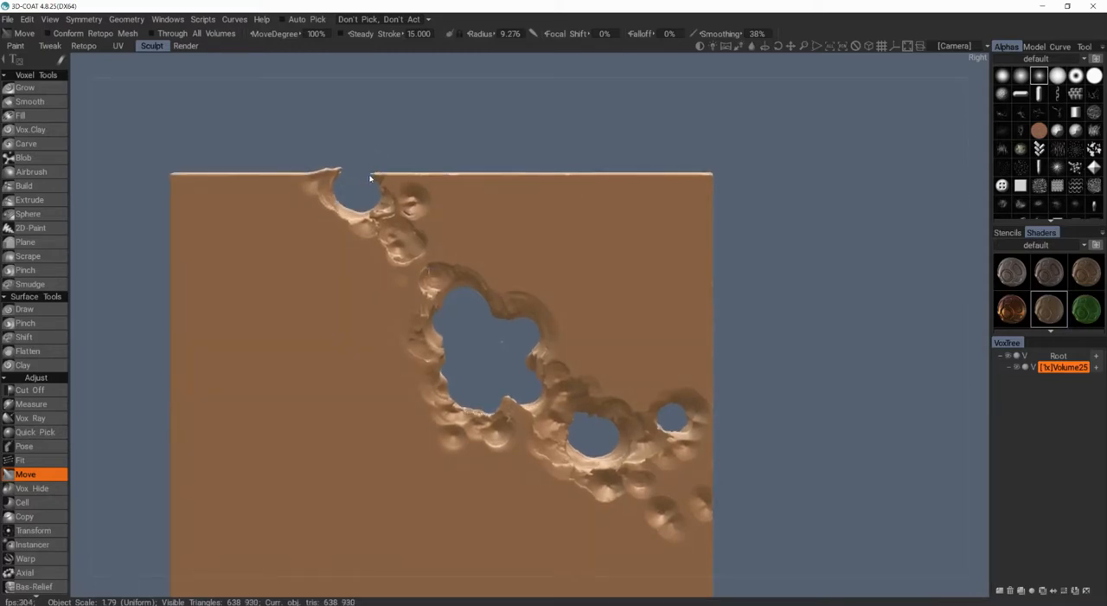
mouse_move(372, 176)
left_mouse_down()
mouse_move(375, 167)
mouse_move(413, 195)
mouse_move(437, 194)
left_mouse_up()
left_click_drag(386, 174, 384, 169)
mouse_move(383, 173)
left_mouse_down("alt")
mouse_move(303, 183)
mouse_move(367, 177)
left_mouse_up("alt")
mouse_move(367, 182)
left_mouse_down("alt")
mouse_move(353, 186)
mouse_move(477, 214)
left_mouse_up("alt")
middle_click_drag(477, 215, 410, 116, "alt")
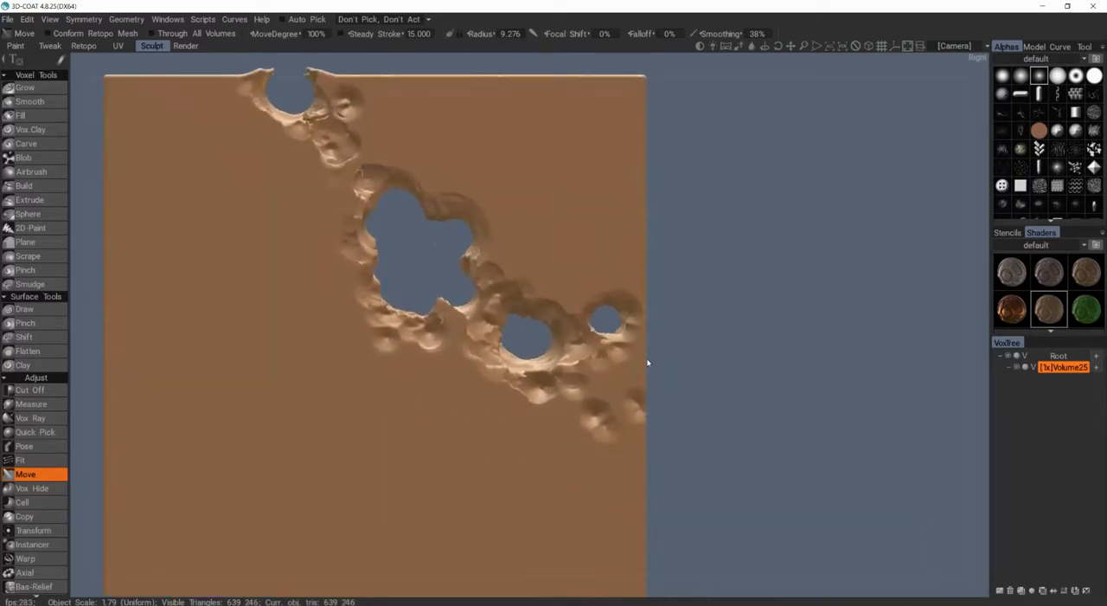
Step: Push the slab's side edge outward beside the small hole with the Move tool
middle_click_drag(626, 318, 575, 295, "alt")
right_click_drag(575, 294, 606, 295)
scroll(562, 299, "down", 2)
left_click_drag(546, 307, 552, 310)
left_click_drag(446, 281, 620, 219, "alt")
middle_click_drag(620, 219, 736, 272, "alt")
Step: Deform the surface around the notch and central hole with the Move tool at 44% MoveDegree
mouse_move(524, 284)
left_mouse_down("alt")
mouse_move(555, 250)
mouse_move(477, 372)
mouse_move(424, 320)
mouse_move(449, 313)
left_mouse_up("alt")
right_click_drag(414, 230, 396, 230)
mouse_move(406, 234)
left_mouse_down("alt")
mouse_move(450, 307)
mouse_move(385, 164)
mouse_move(390, 147)
mouse_move(388, 158)
left_mouse_up("alt")
right_click_drag(384, 149, 384, 163)
left_click_drag(377, 161, 481, 164, "alt")
left_click_drag(490, 168, 380, 208)
left_click_drag(336, 252, 328, 266)
left_click_drag(328, 267, 227, 304, "alt")
left_click_drag(374, 305, 481, 299)
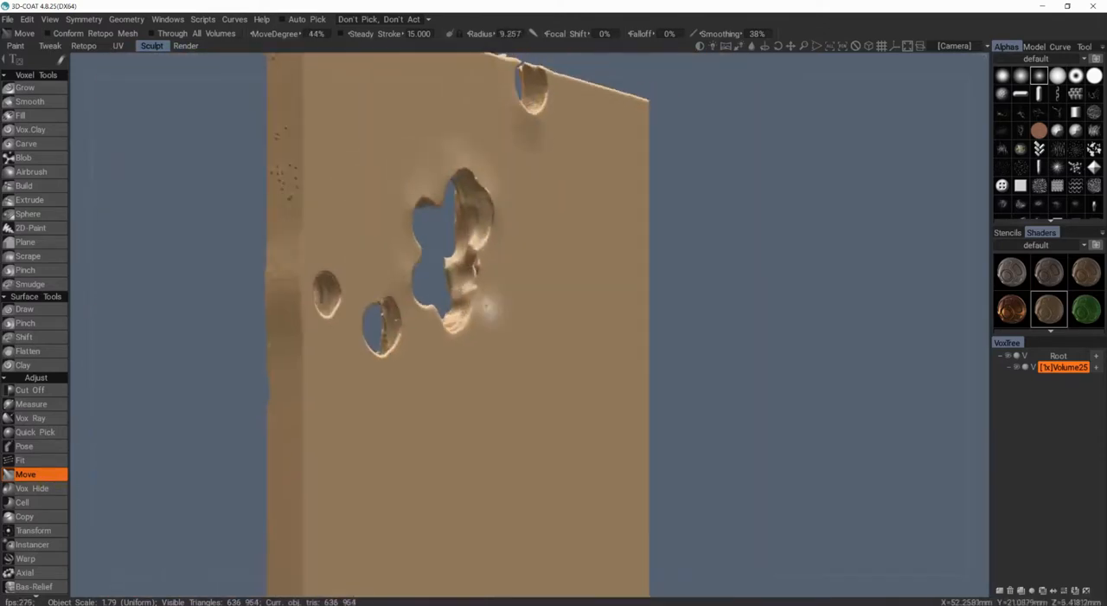
Step: Pull out the rims of the central hole's lower part and the neighbouring smaller hole, using a 7.444 Move radius
right_click_drag(486, 303, 479, 303)
left_click_drag(481, 301, 485, 312)
left_click_drag(484, 311, 474, 372, "alt")
left_click_drag(393, 308, 396, 320)
left_click_drag(396, 320, 291, 178, "alt")
left_click_drag(291, 178, 288, 171)
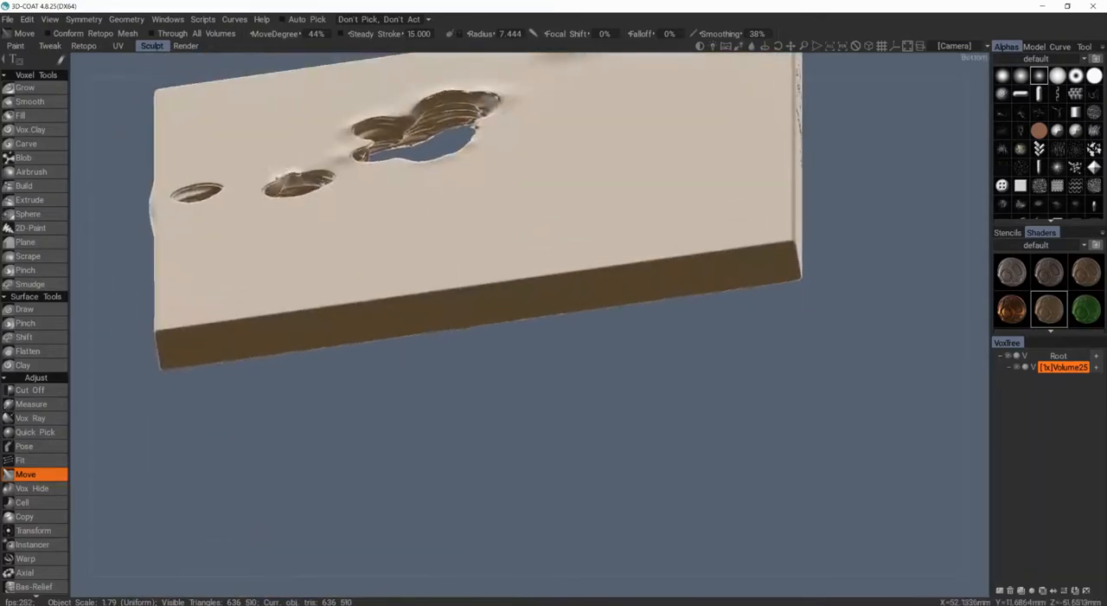
Step: Bend the rims around the upper-edge notch and the central hole with the Move tool at radius 5.101
left_click_drag(207, 188, 391, 221)
left_click_drag(391, 221, 530, 301, "alt")
left_click_drag(603, 281, 446, 325)
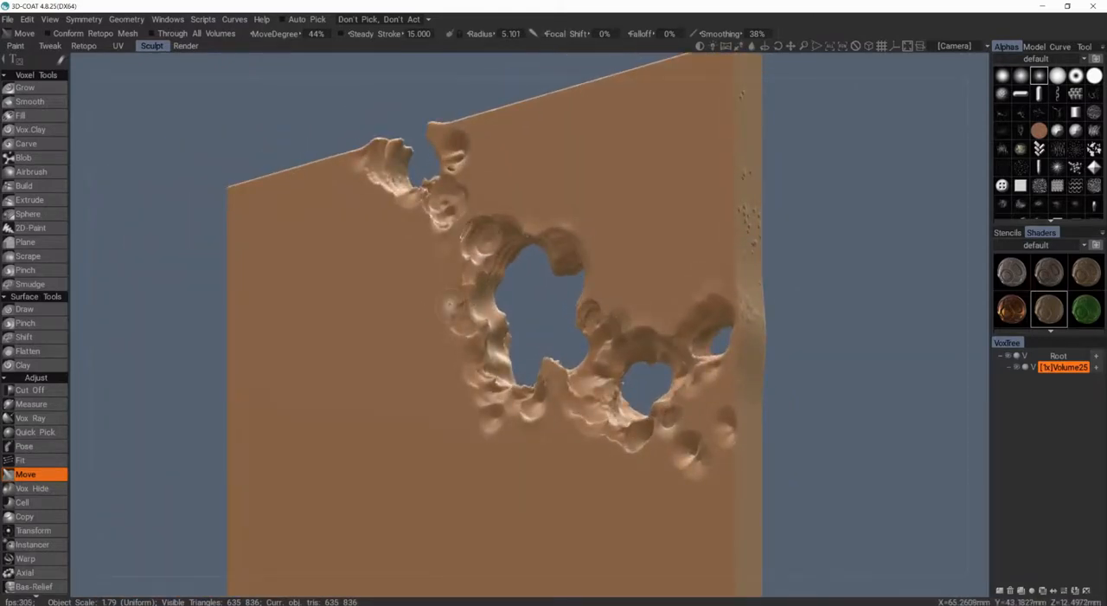
left_click_drag(413, 300, 574, 250, "alt")
middle_click_drag(574, 250, 586, 310, "alt")
left_click_drag(399, 213, 387, 201)
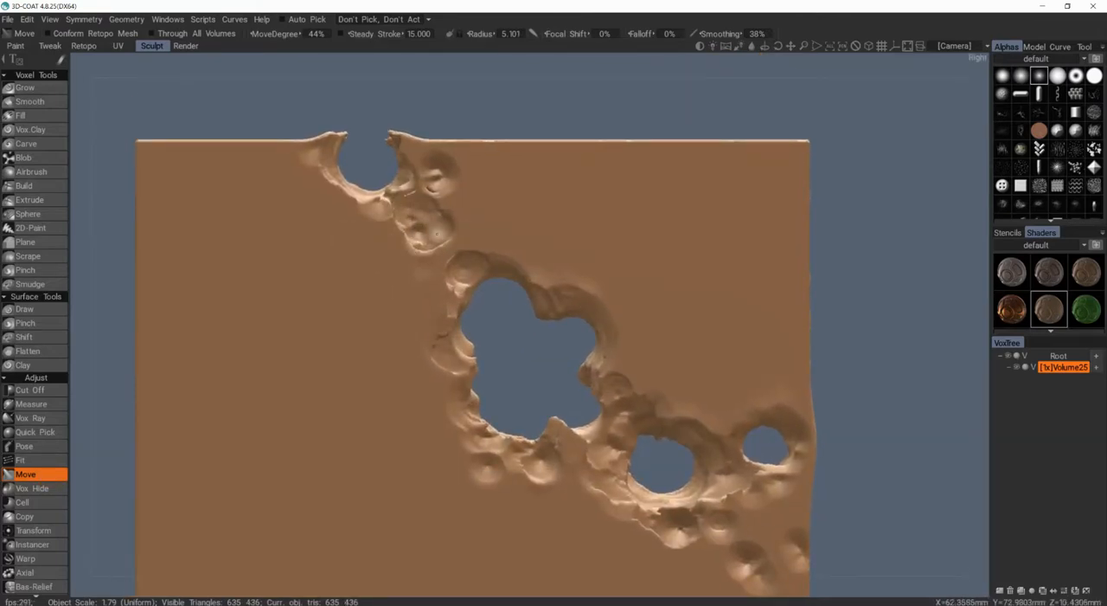
Step: Refine the raised edges along the holes with finer Move strokes at radius 3.509
left_click_drag(496, 102, 586, 320, "alt")
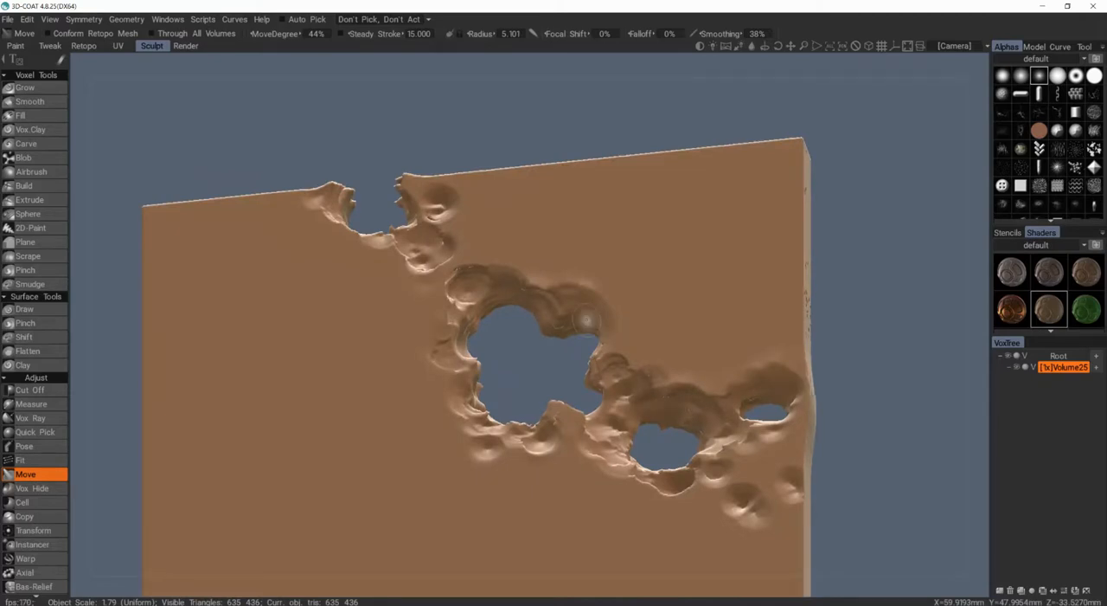
left_click_drag(512, 238, 543, 321, "alt")
middle_click_drag(562, 336, 539, 299, "alt")
left_click_drag(563, 278, 524, 78, "alt")
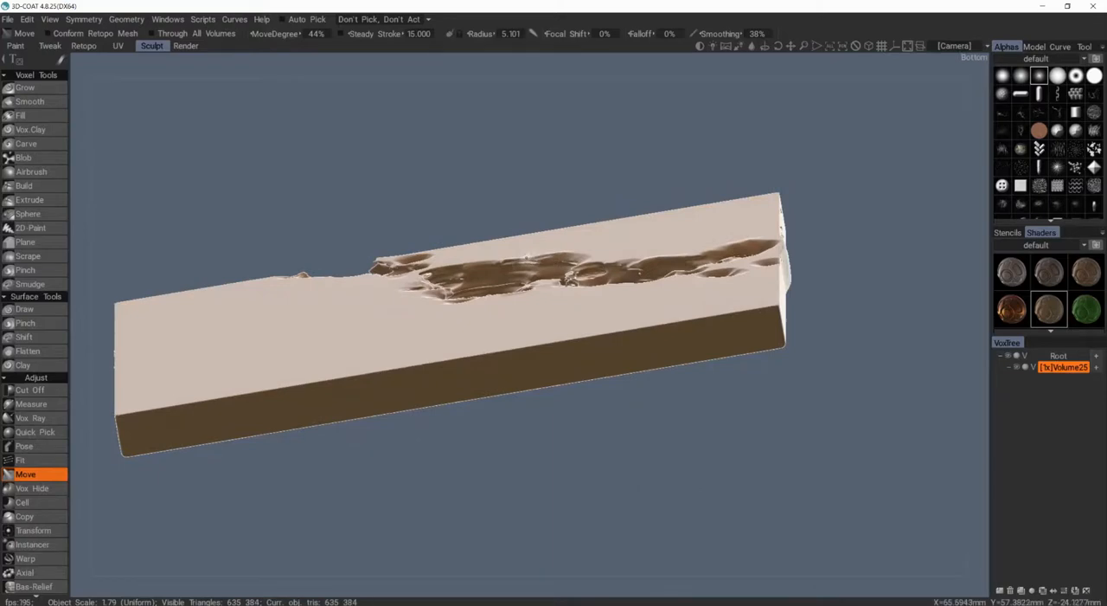
mouse_move(489, 263)
left_mouse_down("alt")
mouse_move(527, 298)
mouse_move(445, 287)
mouse_move(500, 247)
left_mouse_up("alt")
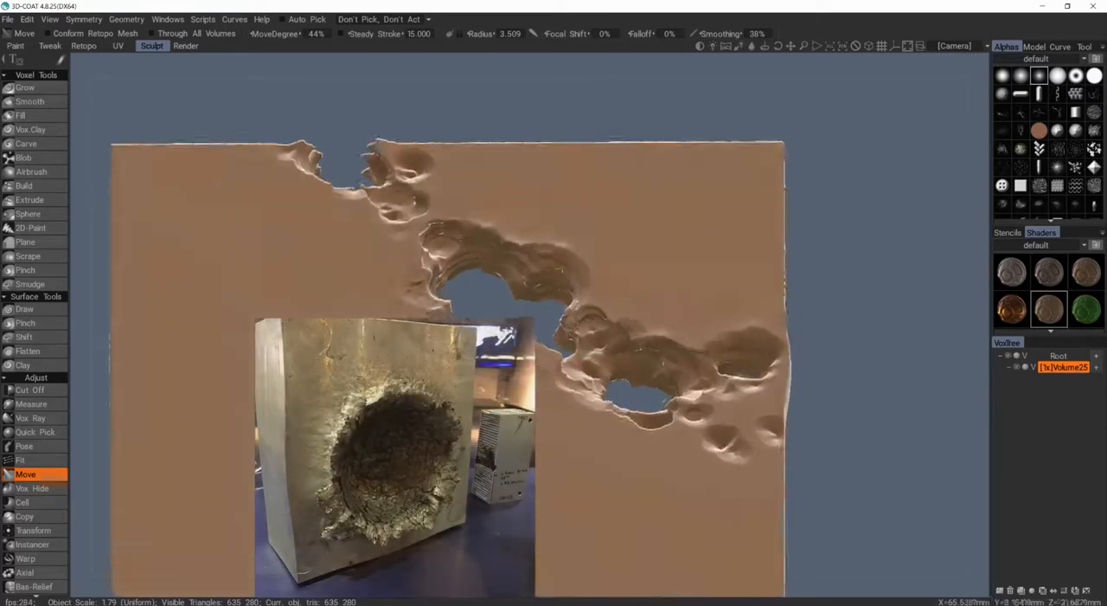
left_click_drag(554, 333, 530, 275, "alt")
left_click_drag(477, 241, 365, 251, "alt")
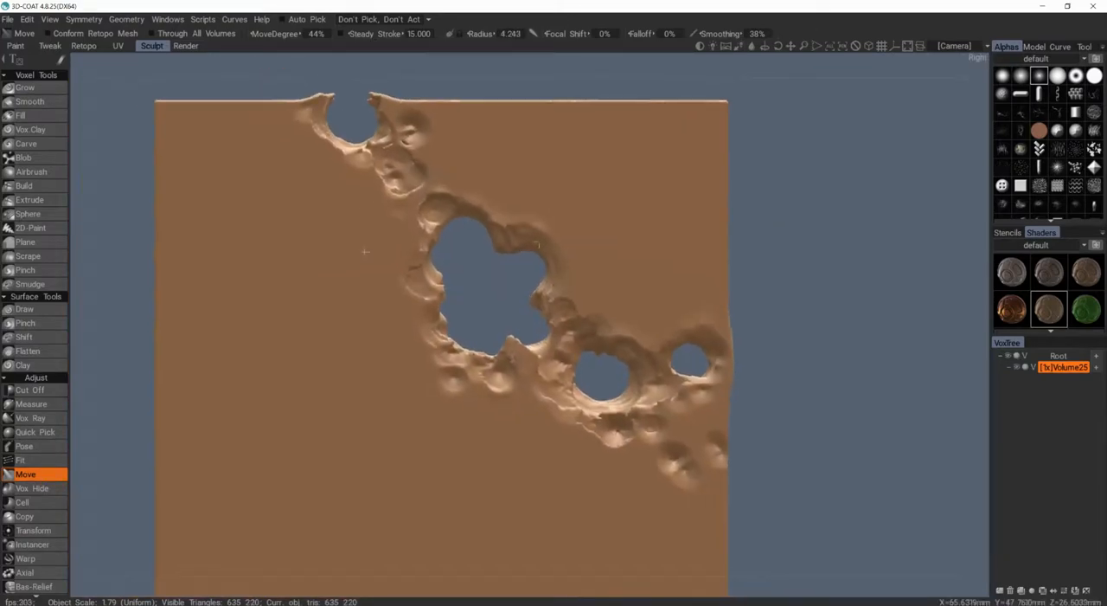
Step: Switch to the Carve tool with Invert Tool on, try strokes on the flat area beside the central hole, and undo them
left_click(39, 143)
middle_click_drag(367, 204, 349, 206)
mouse_move(495, 174)
left_mouse_down()
mouse_move(618, 256)
mouse_move(545, 190)
mouse_move(605, 223)
mouse_move(602, 193)
left_mouse_up()
key("ctrl+z")
middle_click_drag(627, 261, 588, 231)
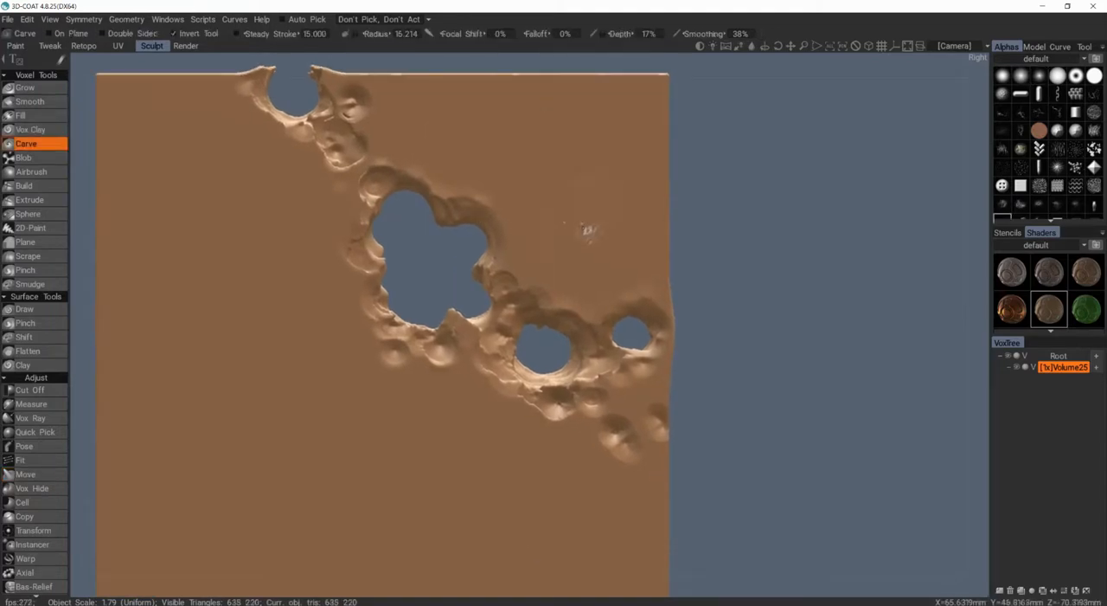
right_click_drag(569, 228, 597, 228)
mouse_move(478, 159)
left_mouse_down()
mouse_move(564, 146)
mouse_move(606, 247)
left_mouse_up()
key("ctrl+z")
left_click_drag(569, 246, 578, 253)
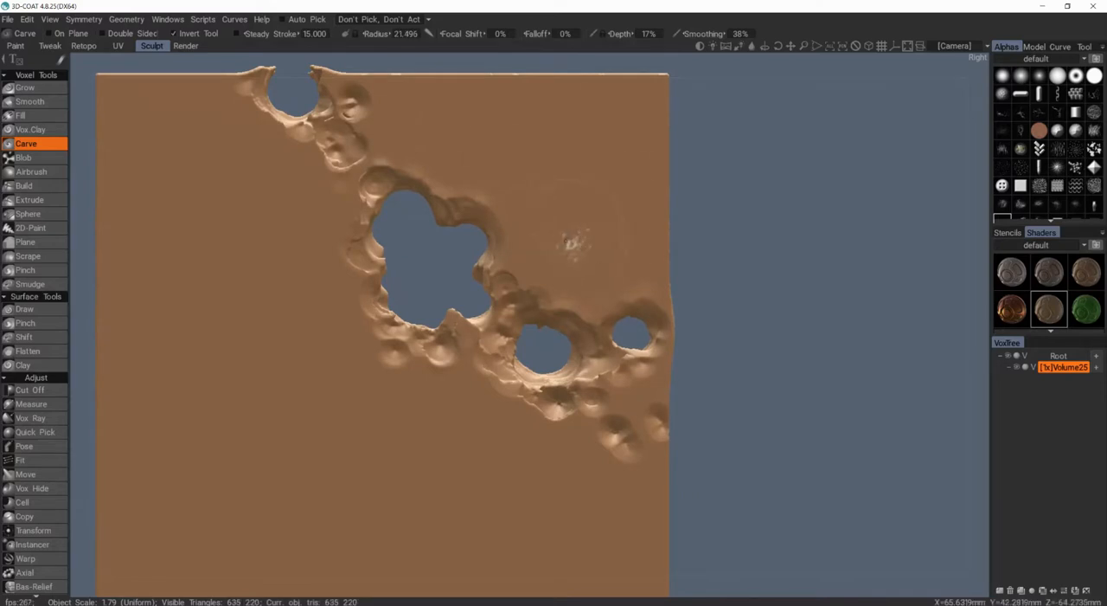
Step: Carve pitted texture along the central hole's upper rim and around the two smaller holes and neighbouring dents at 17% Depth
middle_click_drag(529, 317, 494, 257)
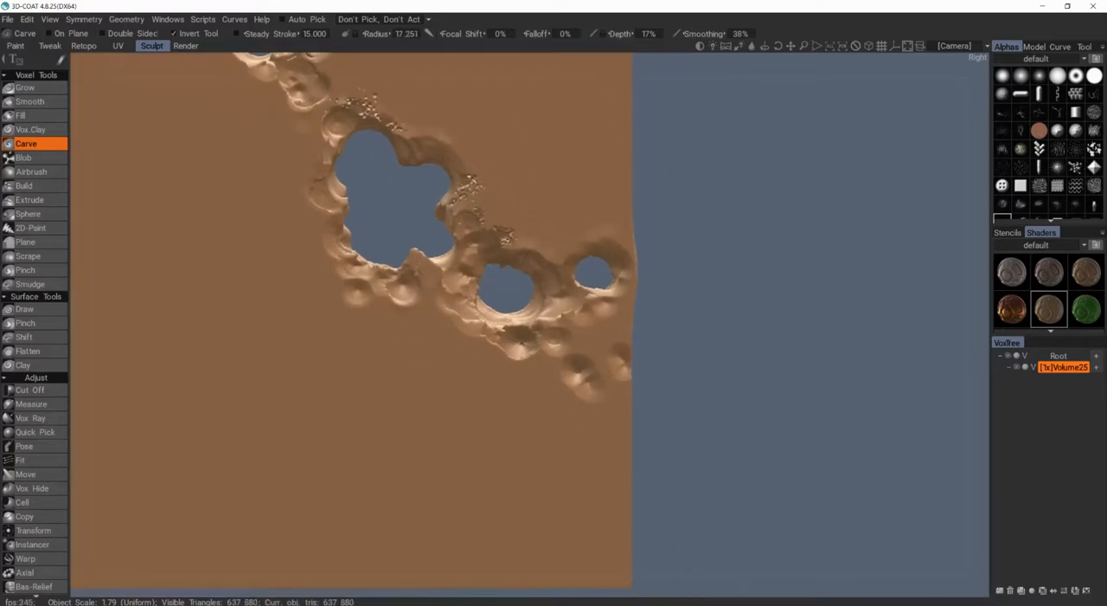
left_click_drag(605, 261, 532, 269, "alt")
scroll(545, 320, "up", 3)
mouse_move(543, 329)
left_mouse_down()
mouse_move(558, 341)
mouse_move(546, 350)
left_mouse_up()
left_click_drag(546, 349, 623, 313, "alt")
left_click_drag(623, 313, 632, 326)
middle_click_drag(502, 141, 466, 77)
scroll(530, 325, "down", 1)
mouse_move(619, 305)
left_mouse_down()
mouse_move(621, 350)
mouse_move(626, 338)
left_mouse_up()
left_click(617, 166)
middle_click_drag(453, 130, 566, 217)
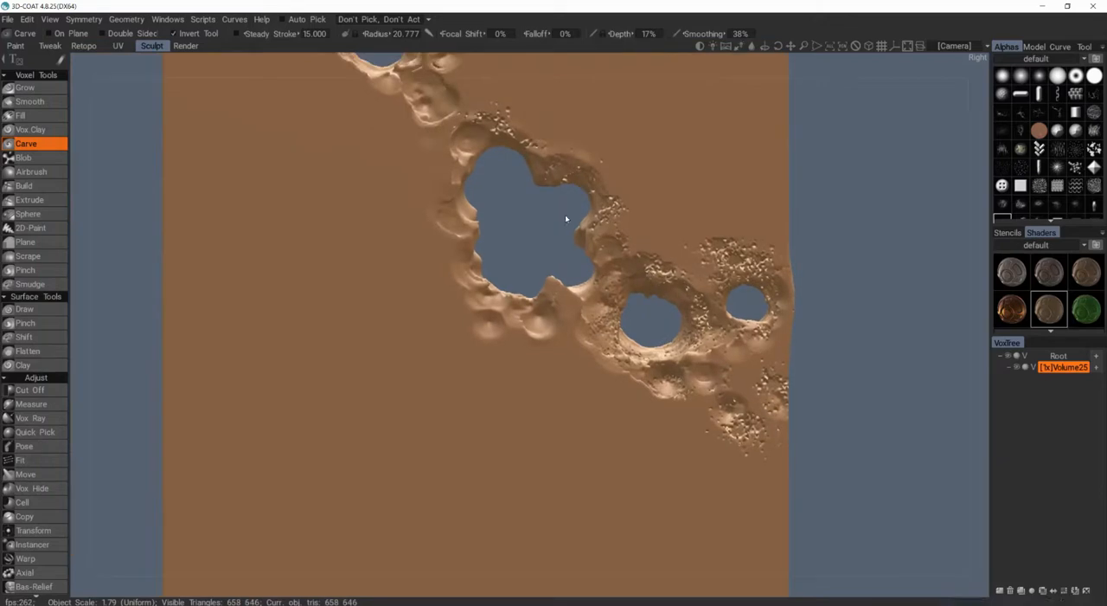
Step: Carve pitted texture beside the central hole's side rim and over the dents below it, using a radius of about 18 to 21
left_click_drag(597, 173, 607, 218)
middle_click_drag(554, 191, 582, 264)
middle_click_drag(528, 290, 497, 234)
left_click_drag(461, 290, 477, 310)
left_click(463, 353)
left_click(555, 360)
left_click_drag(530, 356, 502, 360)
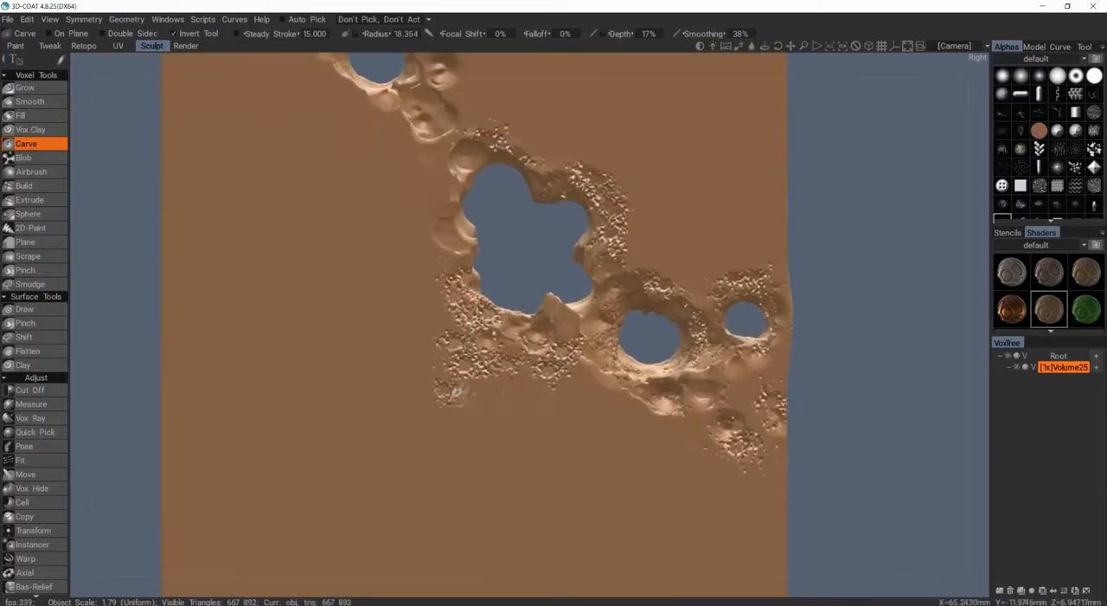
Step: Extend the carved pitting along the central hole's remaining rim, the isolated patch beside it and the dents below the notch
left_click_drag(588, 307, 664, 242, "alt")
mouse_move(582, 220)
left_mouse_down("alt")
mouse_move(532, 291)
mouse_move(481, 318)
mouse_move(487, 239)
left_mouse_up("alt")
mouse_move(487, 239)
left_mouse_down("alt")
mouse_move(538, 232)
mouse_move(597, 164)
left_mouse_up("alt")
left_click_drag(484, 227, 511, 206)
left_click(520, 204)
right_click_drag(521, 204, 499, 206)
mouse_move(519, 217)
left_mouse_down("alt")
mouse_move(484, 281)
mouse_move(528, 290)
mouse_move(424, 310)
mouse_move(424, 286)
left_mouse_up("alt")
mouse_move(592, 346)
left_mouse_down("alt")
mouse_move(574, 371)
mouse_move(335, 284)
mouse_move(285, 320)
mouse_move(389, 285)
mouse_move(554, 260)
mouse_move(519, 329)
left_mouse_up("alt")
left_click(576, 254)
mouse_move(618, 190)
left_mouse_down("alt")
mouse_move(673, 327)
mouse_move(645, 309)
mouse_move(668, 311)
left_mouse_up("alt")
middle_click_drag(513, 179, 581, 248, "alt")
left_click_drag(580, 248, 636, 251, "alt")
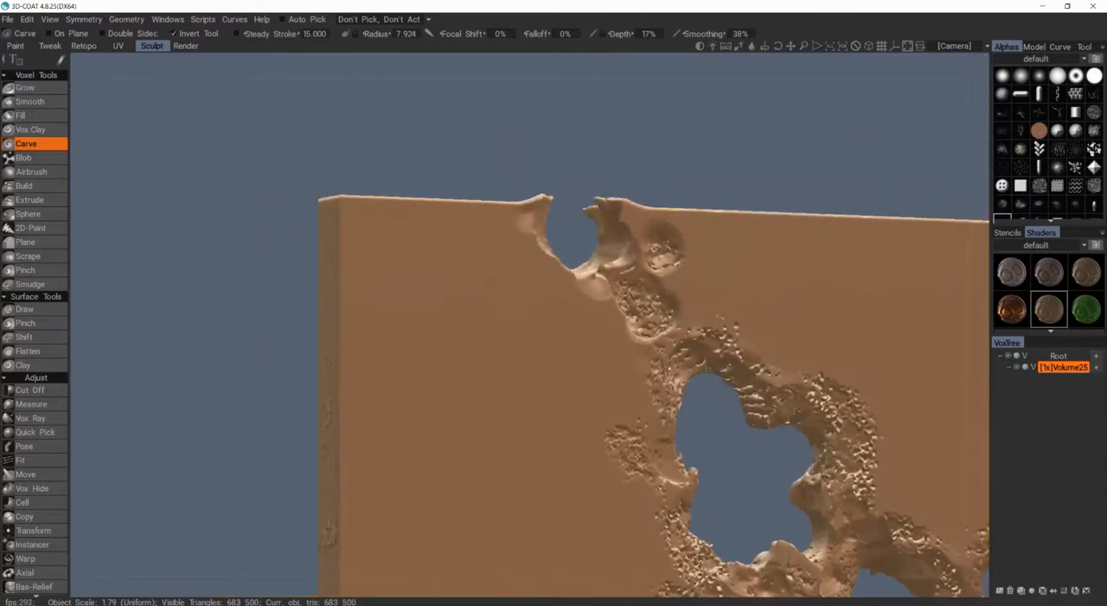
Step: Carve pitted texture around the upper-edge notch with inverted Carve strokes at radius 18.428 and 23.662
left_click_drag(597, 208, 540, 218, "alt")
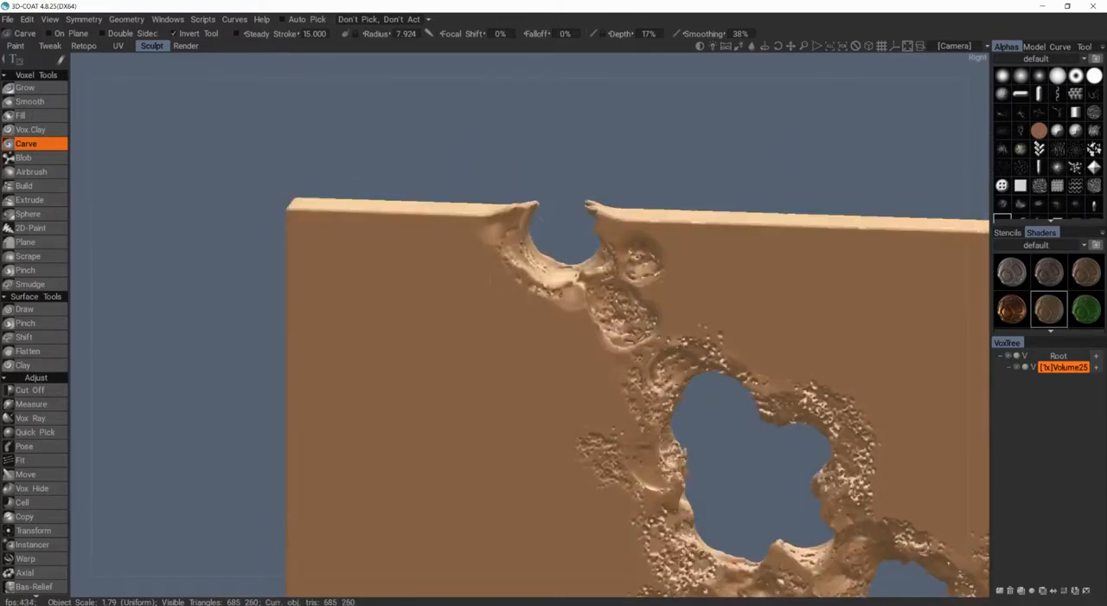
mouse_move(531, 302)
left_mouse_down()
mouse_move(506, 269)
mouse_move(534, 292)
left_mouse_up()
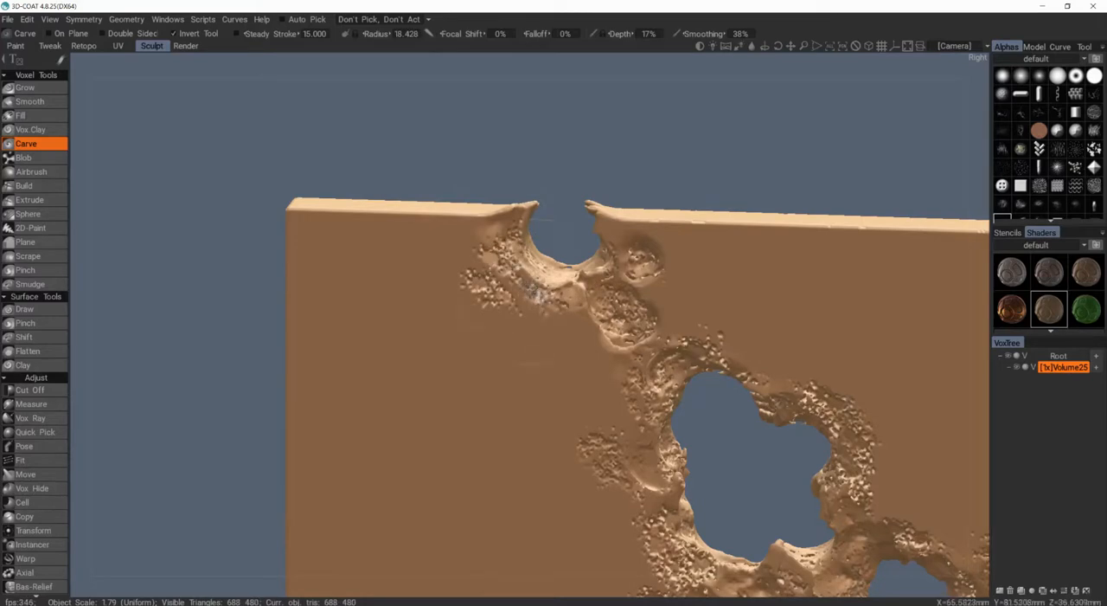
left_click_drag(604, 253, 624, 220, "alt")
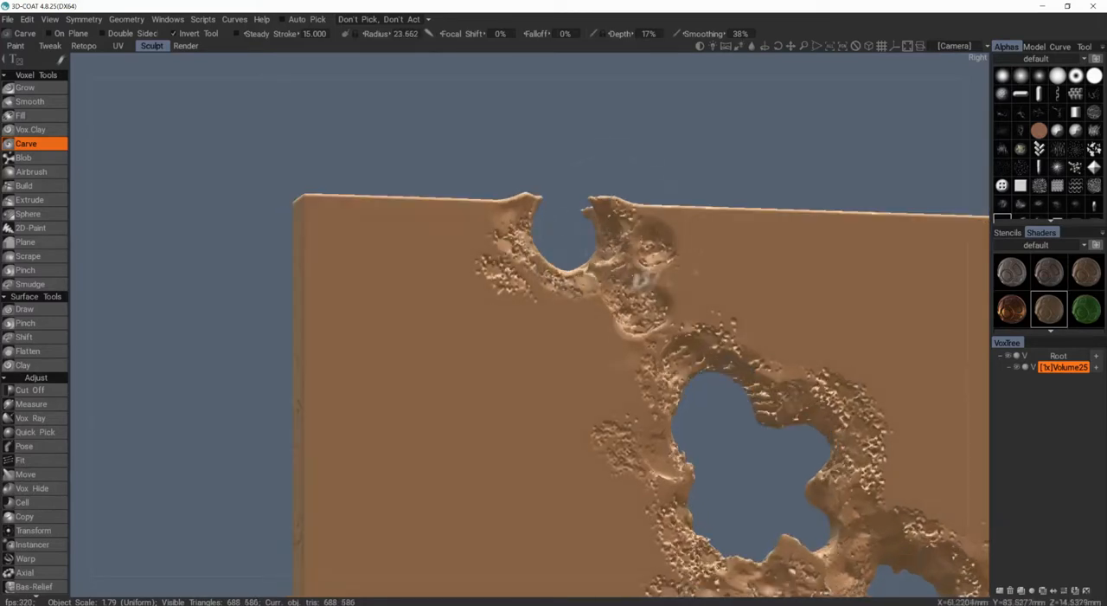
scroll(646, 285, "down", 3)
left_click_drag(646, 284, 625, 278, "alt")
middle_click_drag(597, 290, 498, 238)
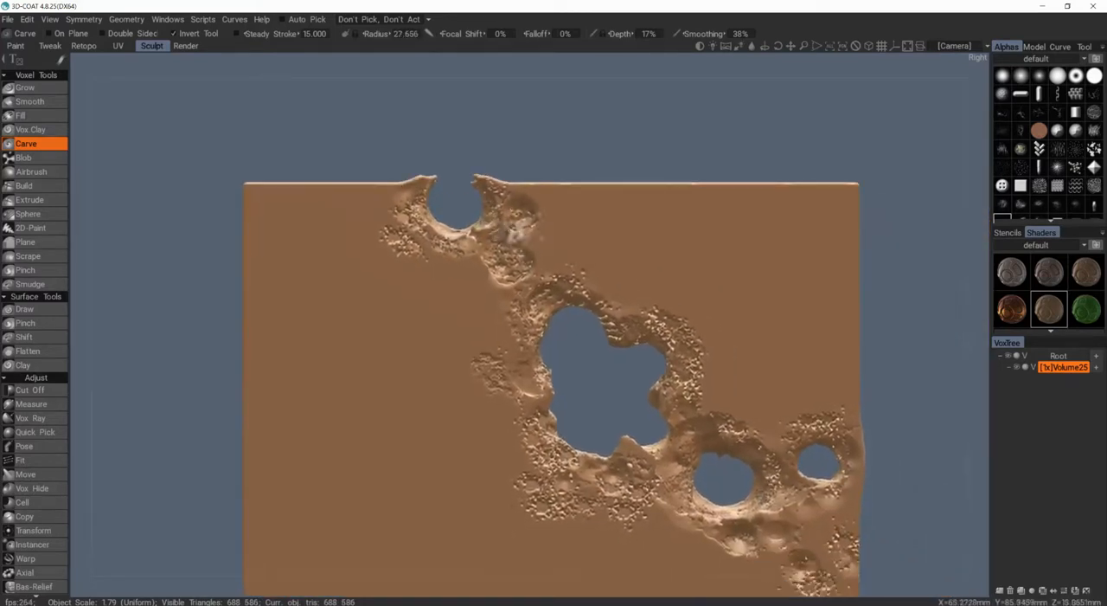
mouse_move(576, 261)
middle_mouse_down()
mouse_move(571, 272)
mouse_move(504, 245)
middle_mouse_up()
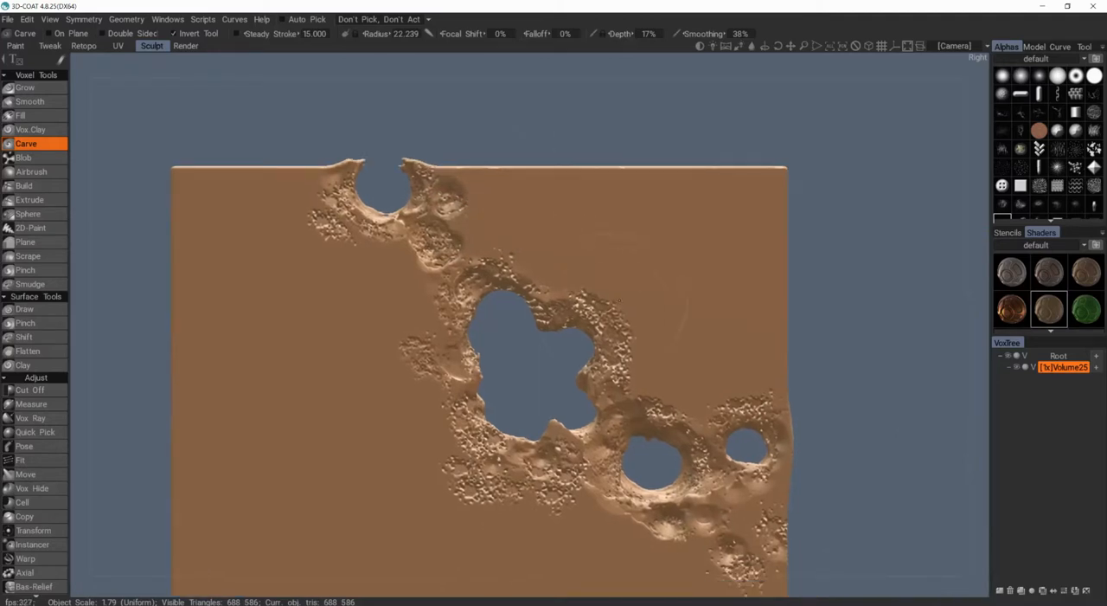
Step: Raise the Carve Depth to 22% and carve more pits around the central and smaller holes
scroll(536, 335, "down", 3)
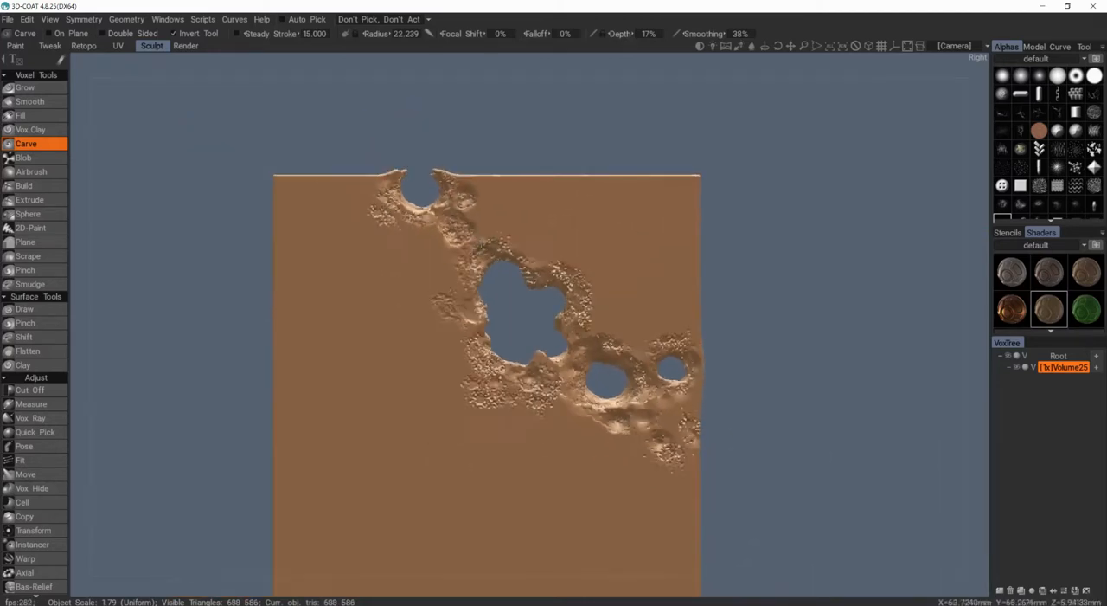
scroll(536, 335, "down", 2)
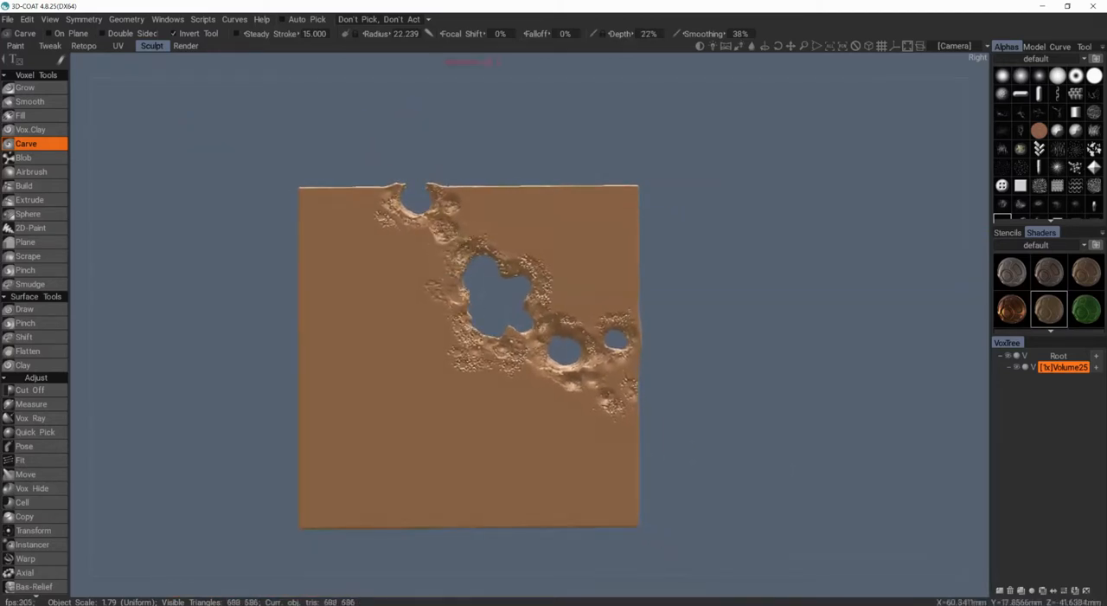
scroll(685, 534, "up", 2)
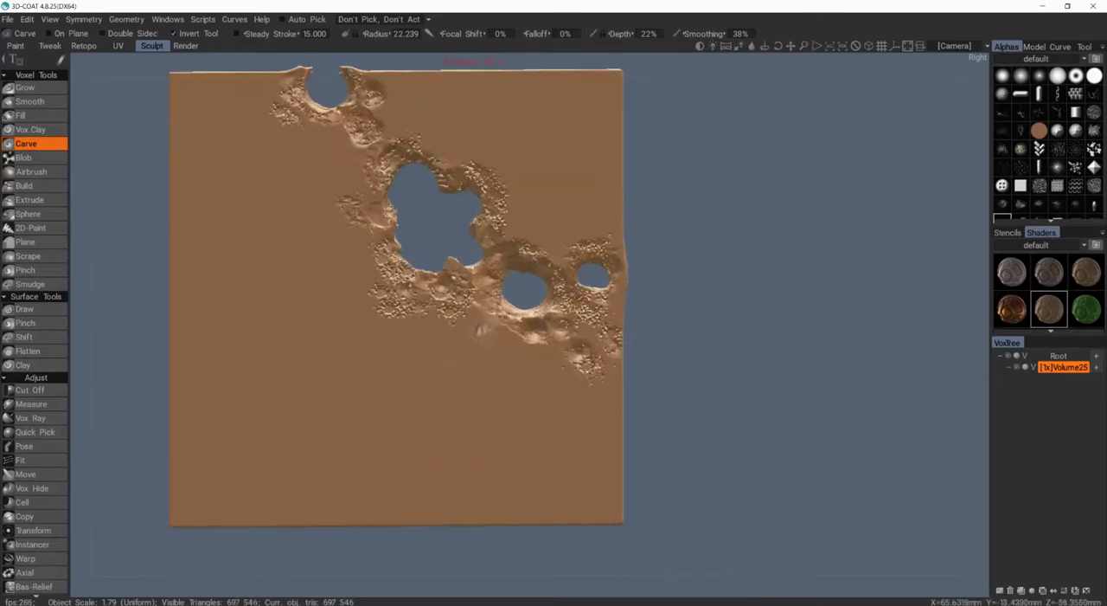
mouse_move(403, 255)
left_mouse_down("alt")
mouse_move(388, 266)
mouse_move(382, 223)
mouse_move(382, 257)
left_mouse_up("alt")
scroll(478, 353, "up", 5)
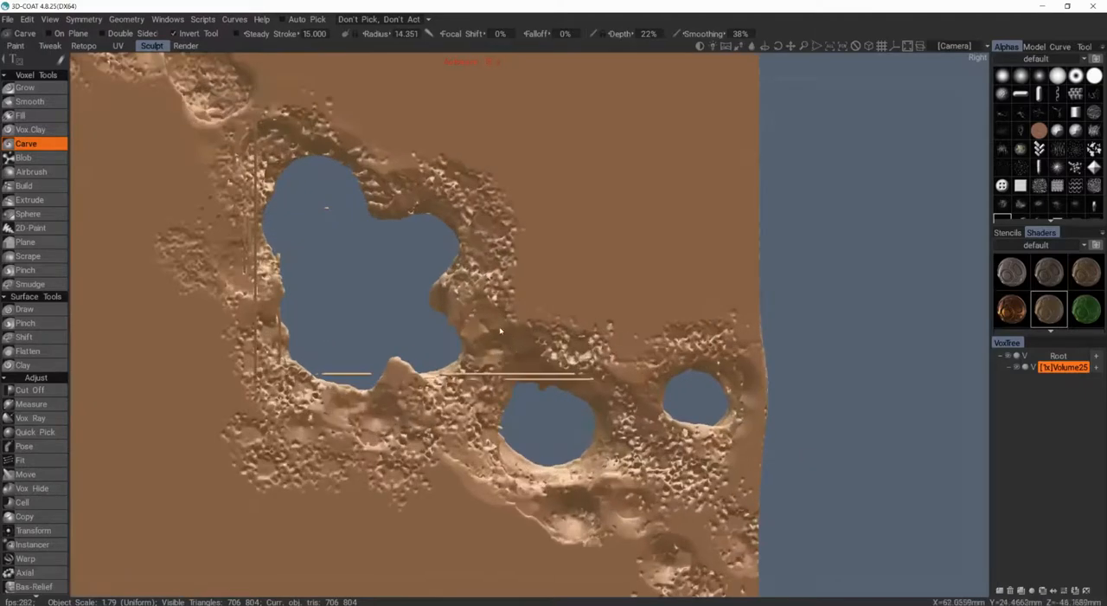
Step: Undo the last Carve strokes around the central and smaller holes
mouse_move(478, 352)
left_mouse_down("alt")
mouse_move(413, 312)
mouse_move(537, 348)
mouse_move(511, 360)
left_mouse_up("alt")
key("ctrl+z")
key("ctrl+z")
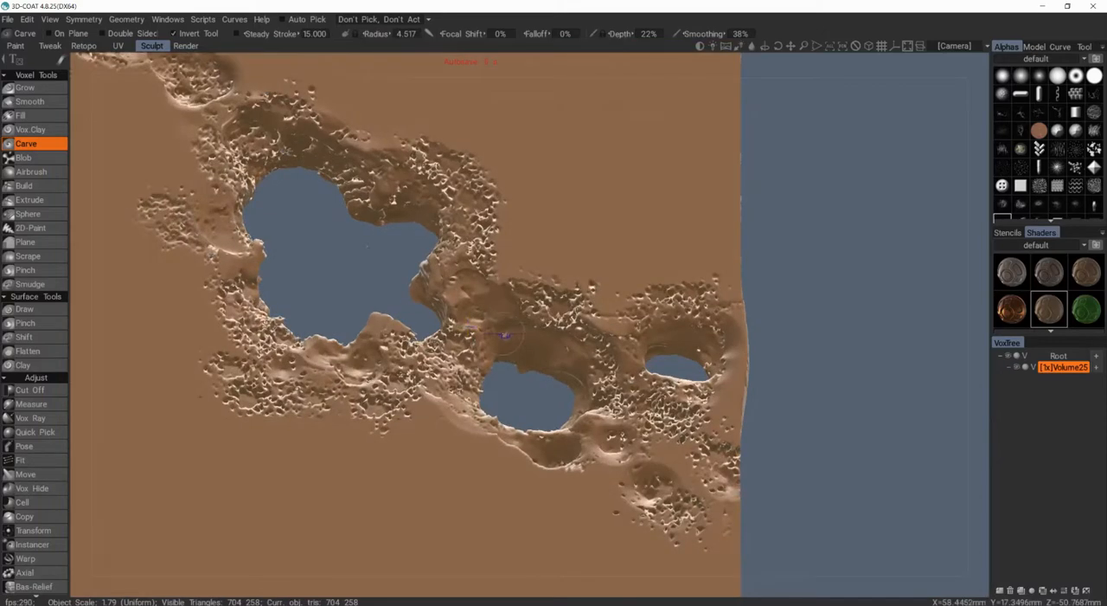
key("ctrl+z")
Step: Examine the pitted rims of the central and smaller holes with the volume in surface mode
mouse_move(419, 273)
left_mouse_down("alt")
mouse_move(416, 318)
mouse_move(391, 322)
left_mouse_up("alt")
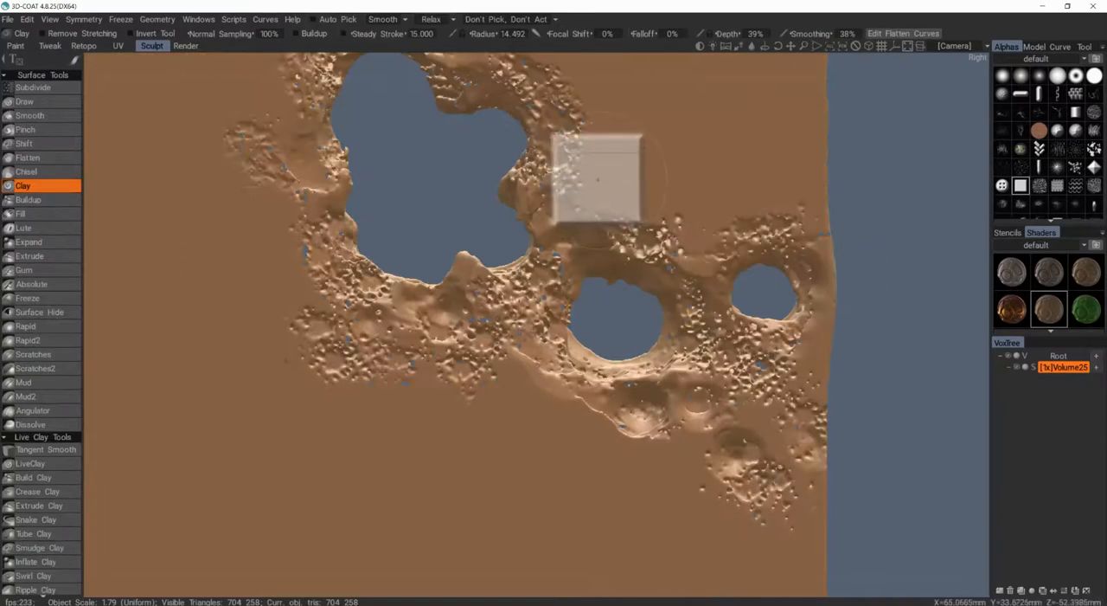
middle_click_drag(412, 137, 491, 269, "alt")
right_click_drag(343, 228, 300, 251)
middle_click_drag(316, 255, 470, 274, "alt")
right_click_drag(470, 275, 556, 376, "alt")
mouse_move(556, 375)
left_mouse_down("alt")
mouse_move(412, 384)
mouse_move(487, 275)
mouse_move(554, 272)
mouse_move(450, 359)
left_mouse_up("alt")
middle_click_drag(450, 359, 404, 340, "alt")
right_click_drag(404, 340, 512, 348, "alt")
left_click_drag(549, 365, 635, 369, "alt")
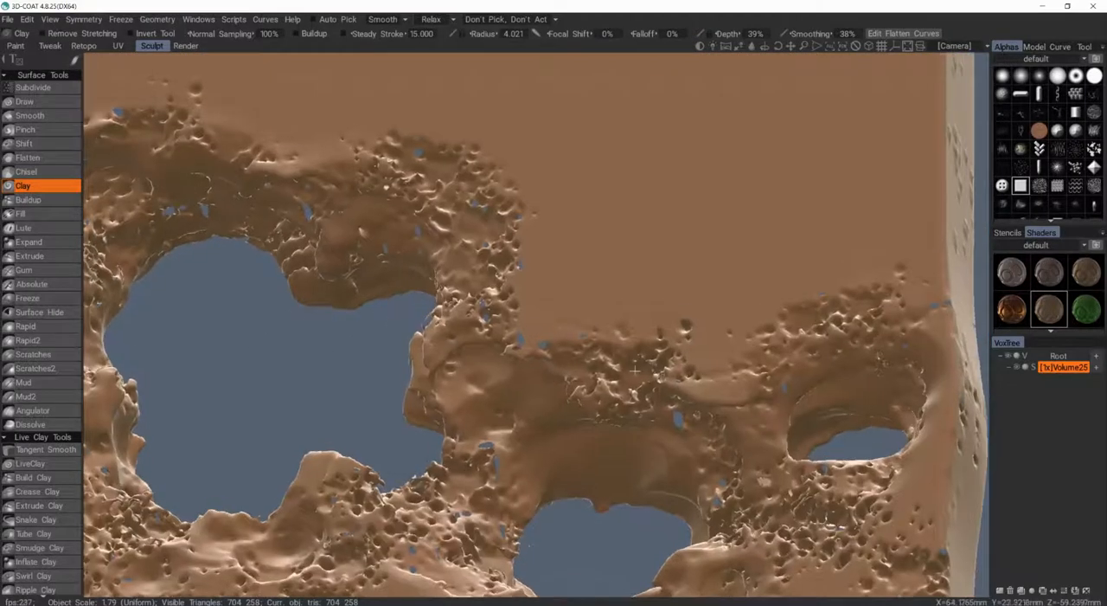
Step: Convert the volume from surface mode back to voxels
left_click(1034, 371)
left_click(466, 350)
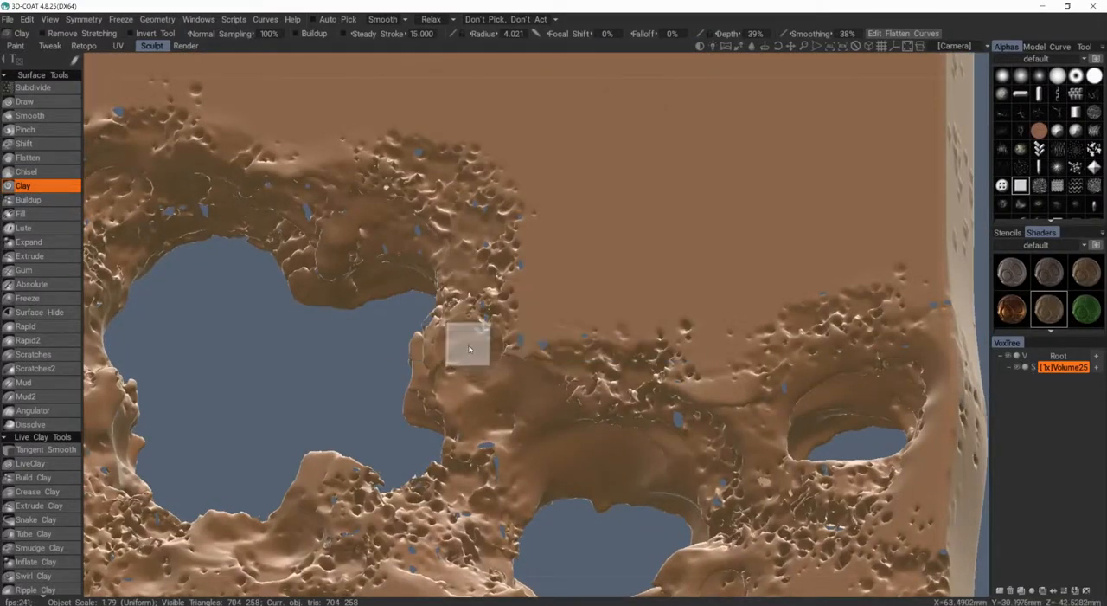
left_click_drag(501, 349, 568, 371, "alt")
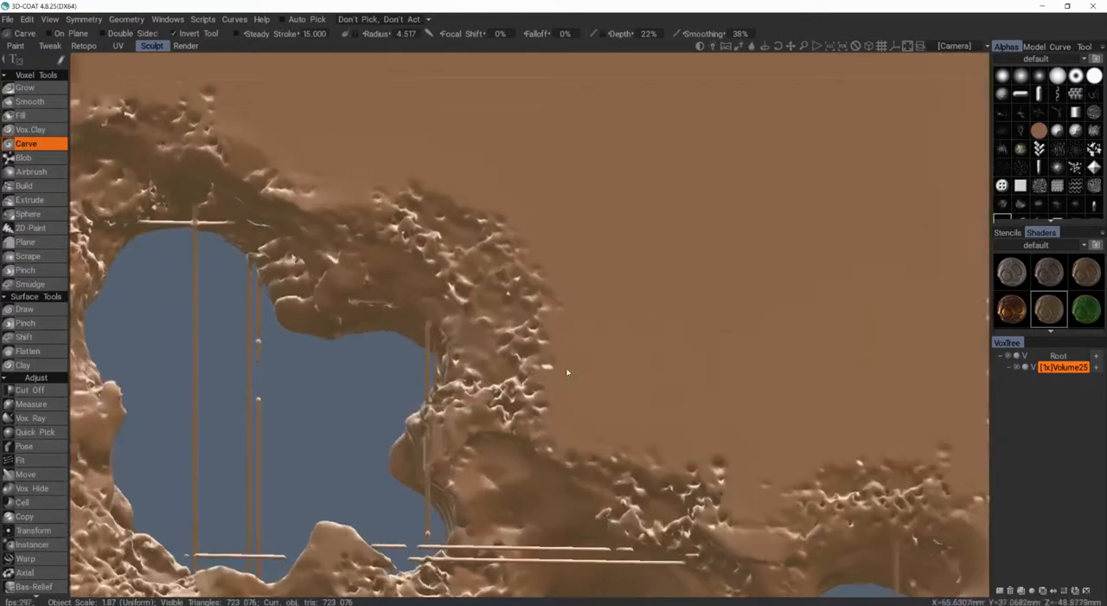
Step: Smooth the roughest pits on the central hole's rim with the Smooth tool at 53% Depth and a radius of 1.301 to 1.567
middle_click_drag(569, 371, 692, 313, "alt")
right_click_drag(692, 313, 620, 311, "alt")
left_click_drag(624, 336, 668, 372, "alt")
middle_click_drag(674, 375, 612, 300, "alt")
right_click_drag(612, 300, 629, 323, "alt")
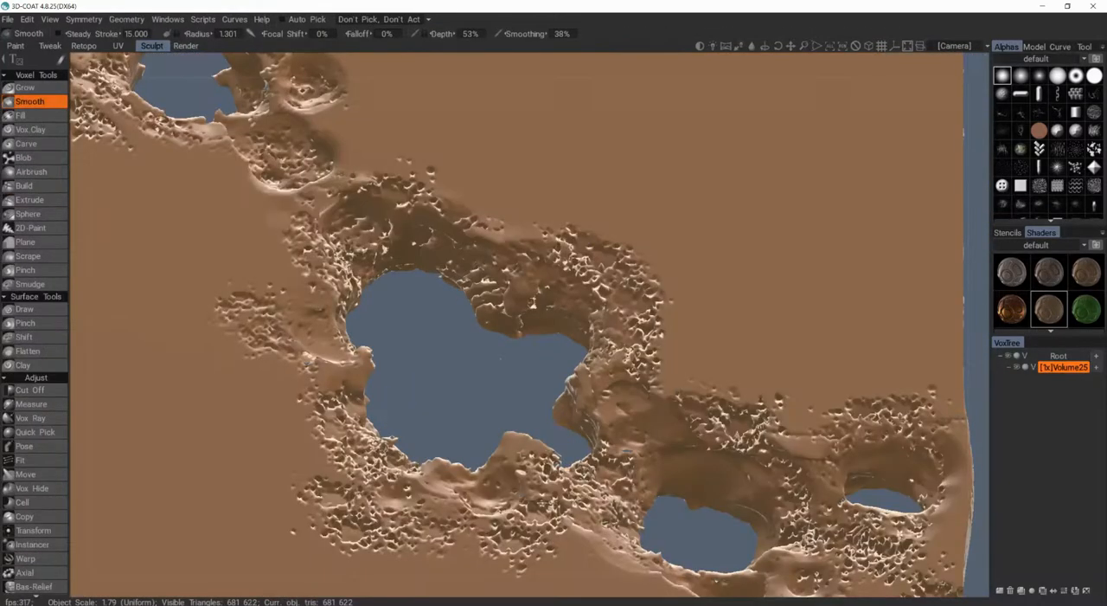
left_click_drag(501, 358, 463, 327, "alt")
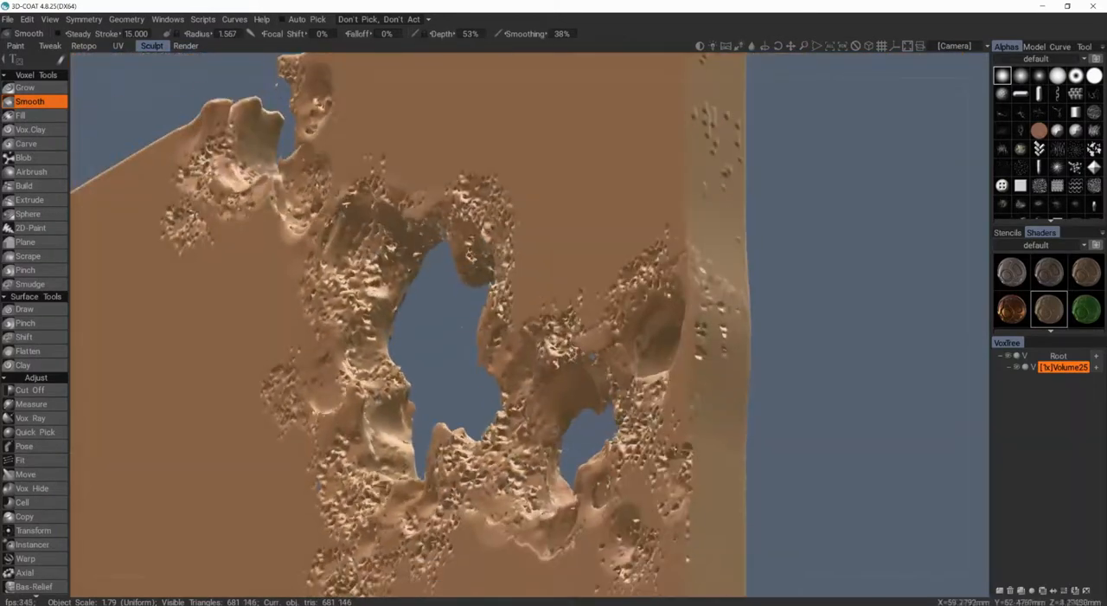
left_click_drag(381, 290, 407, 294, "alt")
Step: Smooth the jagged bits along the central hole's lower rim and around the smaller holes at radius 2.011
left_click_drag(448, 354, 325, 379, "alt")
middle_click_drag(325, 379, 334, 244, "alt")
mouse_move(334, 244)
left_mouse_down("alt")
mouse_move(340, 198)
mouse_move(291, 148)
left_mouse_up("alt")
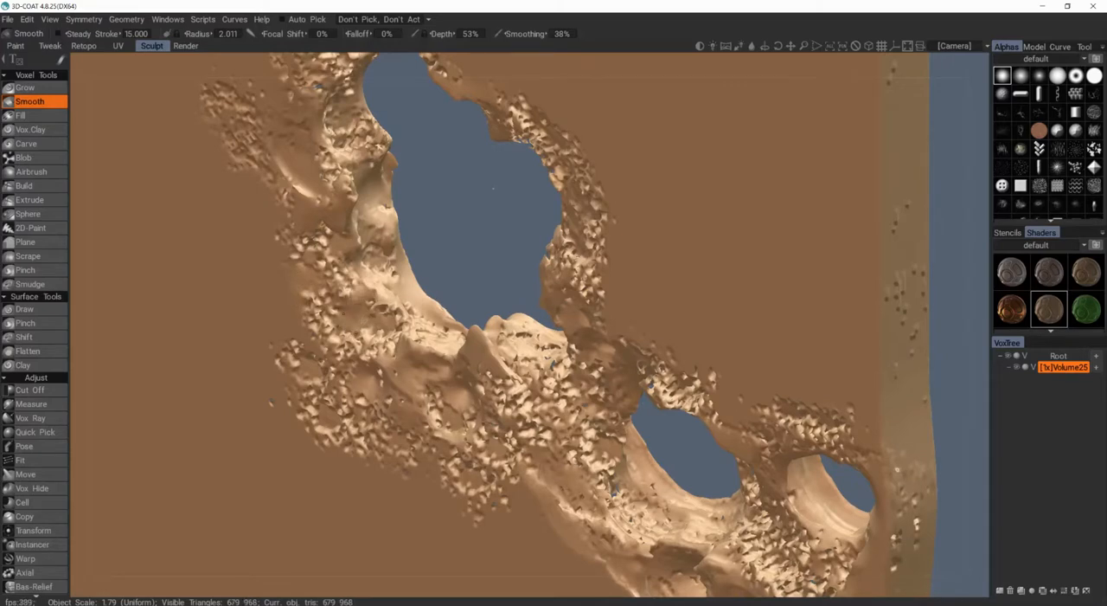
left_click_drag(322, 370, 393, 323, "alt")
middle_click_drag(393, 324, 285, 296, "alt")
left_click(283, 295)
middle_click_drag(400, 111, 336, 98, "alt")
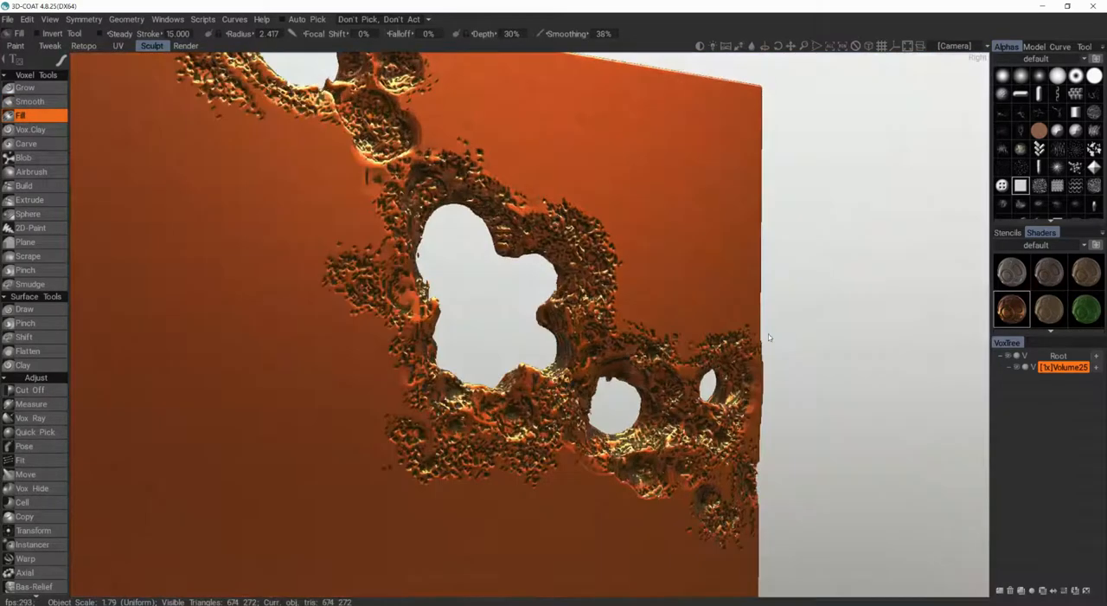
Step: Apply the dark brown rusty metal shader to the slab
scroll(1049, 294, "down", 1)
left_click(1012, 321)
scroll(1029, 316, "down", 1)
left_click(1050, 297)
scroll(1049, 303, "down", 1)
left_click(1049, 277)
left_click(1049, 312)
mouse_move(415, 346)
left_mouse_down("alt")
mouse_move(227, 342)
mouse_move(308, 337)
left_mouse_up("alt")
Step: Cut nicks into the rims of the central and smaller holes with inverted 2D-Paint, raising Depth to 99% at radius 4.485
left_click(30, 199)
left_click(31, 227)
left_click_drag(260, 199, 435, 178, "alt")
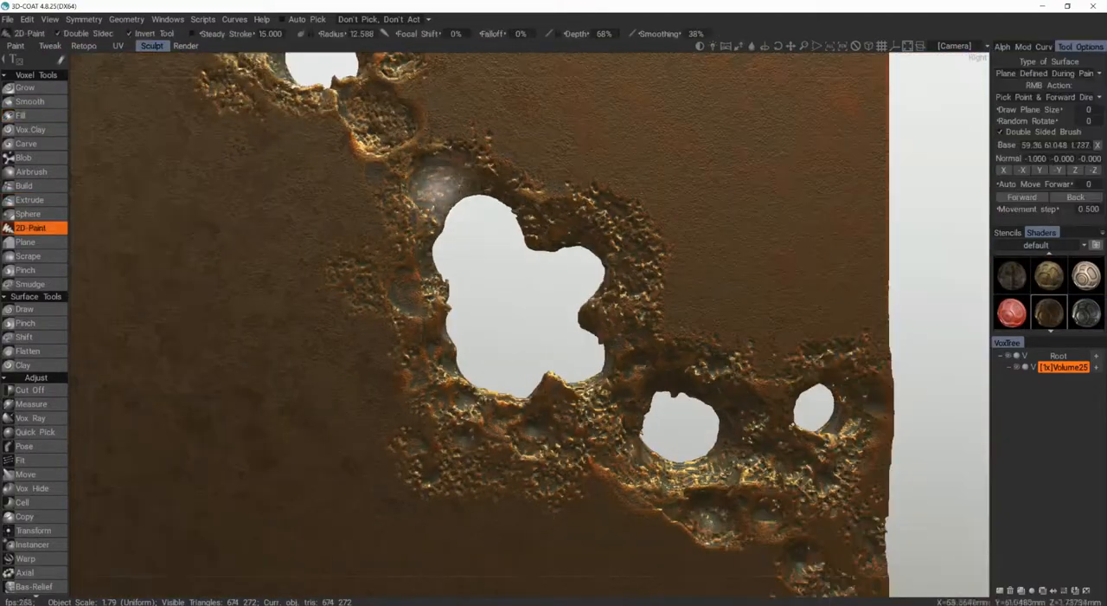
middle_click_drag(532, 417, 391, 326, "alt")
middle_click_drag(594, 335, 542, 344, "alt")
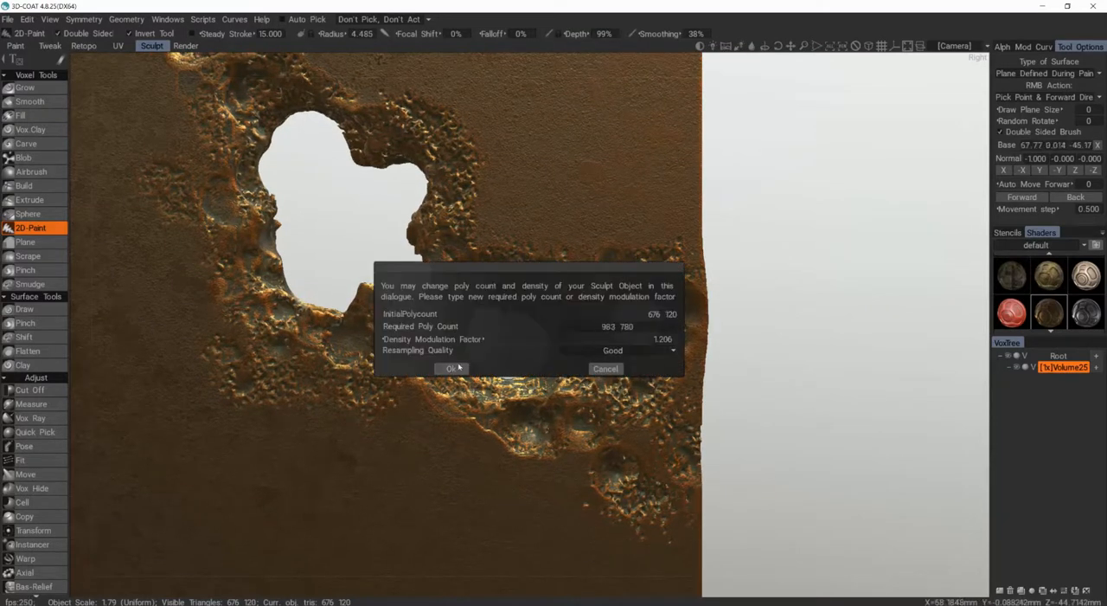
Step: Add dents around the holes on the 2x-resolution volume with 2D-Paint at 99% Depth and Carve at 22% Depth
left_click(452, 368)
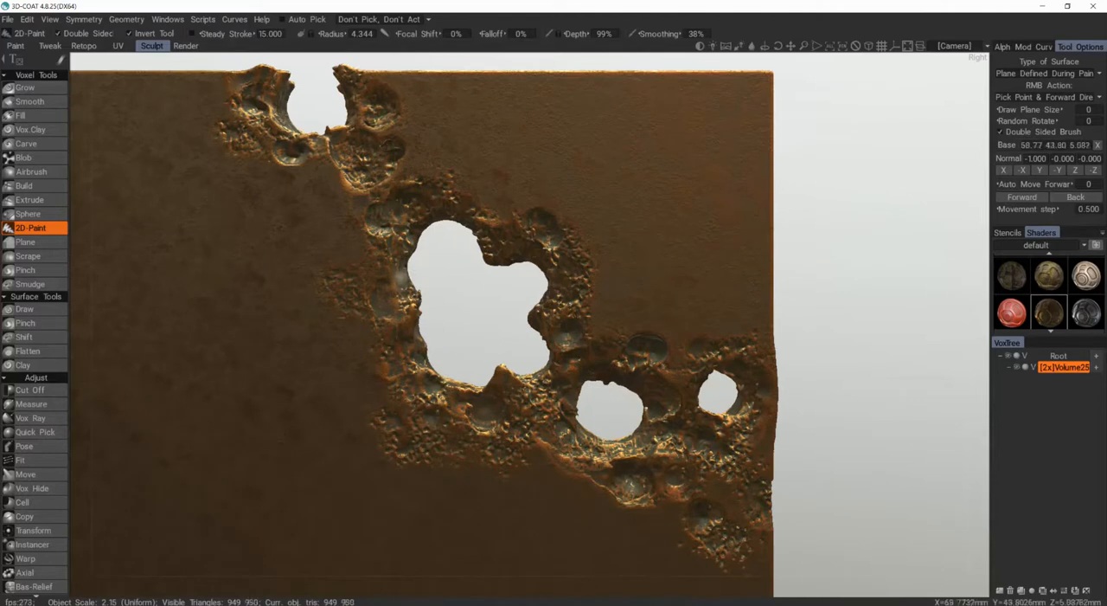
left_click(343, 286)
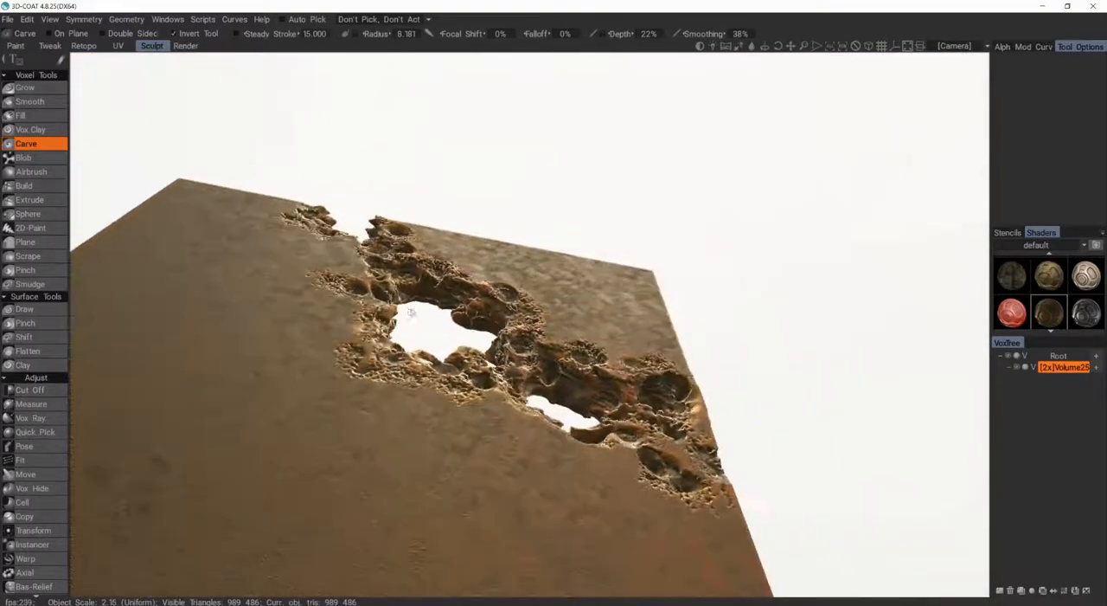
left_click_drag(411, 312, 564, 407)
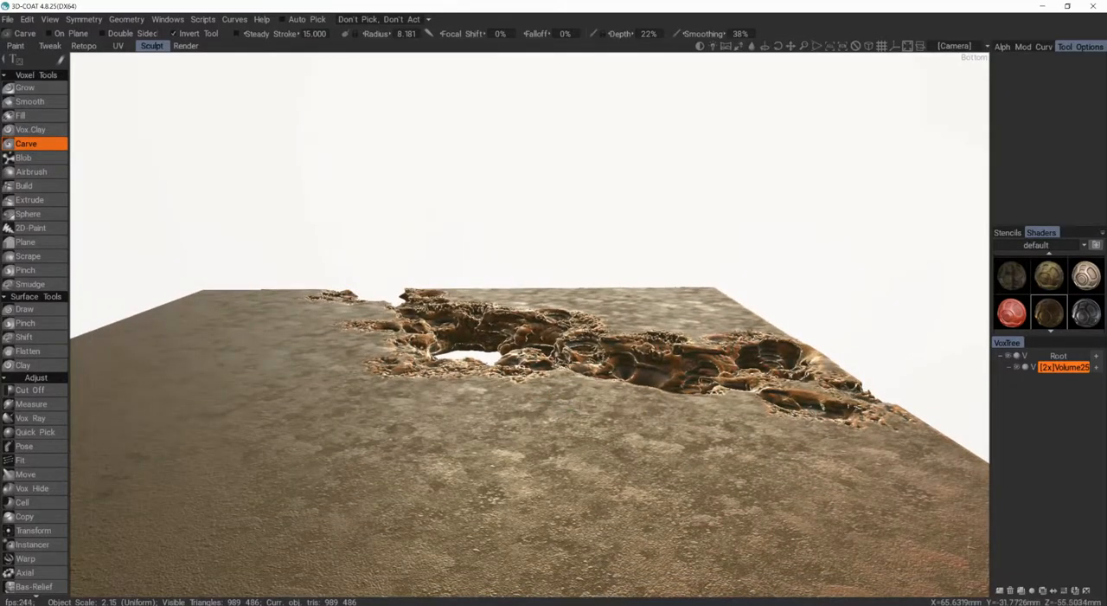
Step: Try carving a thin crack from the holes across the slab's plain surface at radius 3.632 and 22% Depth
middle_click_drag(563, 407, 486, 418)
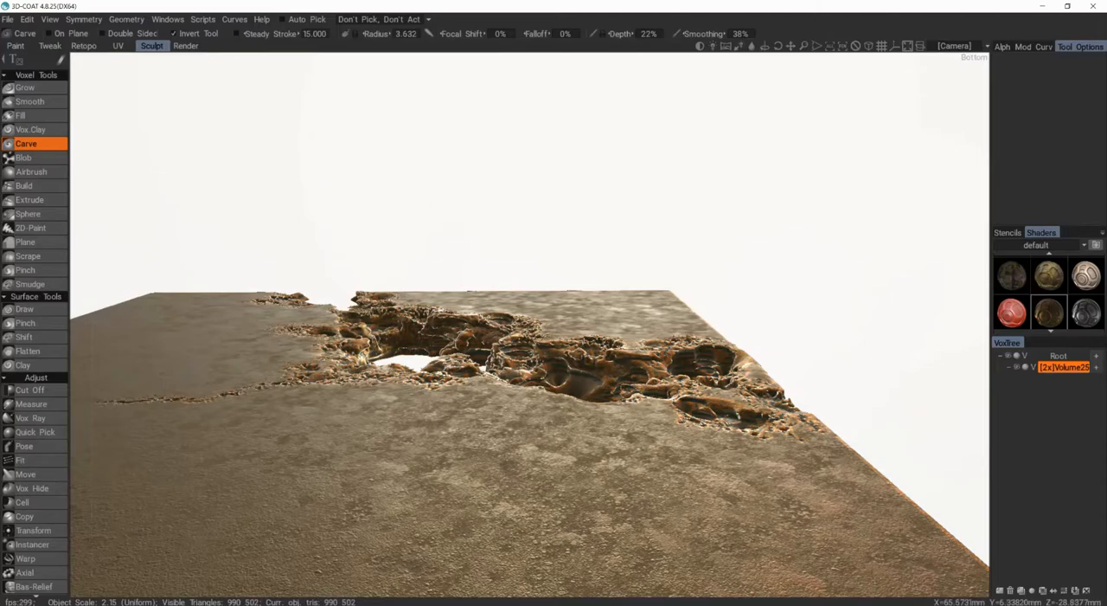
left_click(472, 339)
mouse_move(472, 340)
left_mouse_down("alt")
mouse_move(463, 381)
mouse_move(476, 349)
mouse_move(482, 361)
mouse_move(474, 343)
left_mouse_up("alt")
scroll(474, 342, "up", 3)
scroll(526, 407, "down", 5)
mouse_move(527, 407)
left_mouse_down("alt")
mouse_move(510, 380)
mouse_move(519, 417)
mouse_move(520, 381)
left_mouse_up("alt")
scroll(519, 417, "up", 4)
scroll(519, 417, "down", 3)
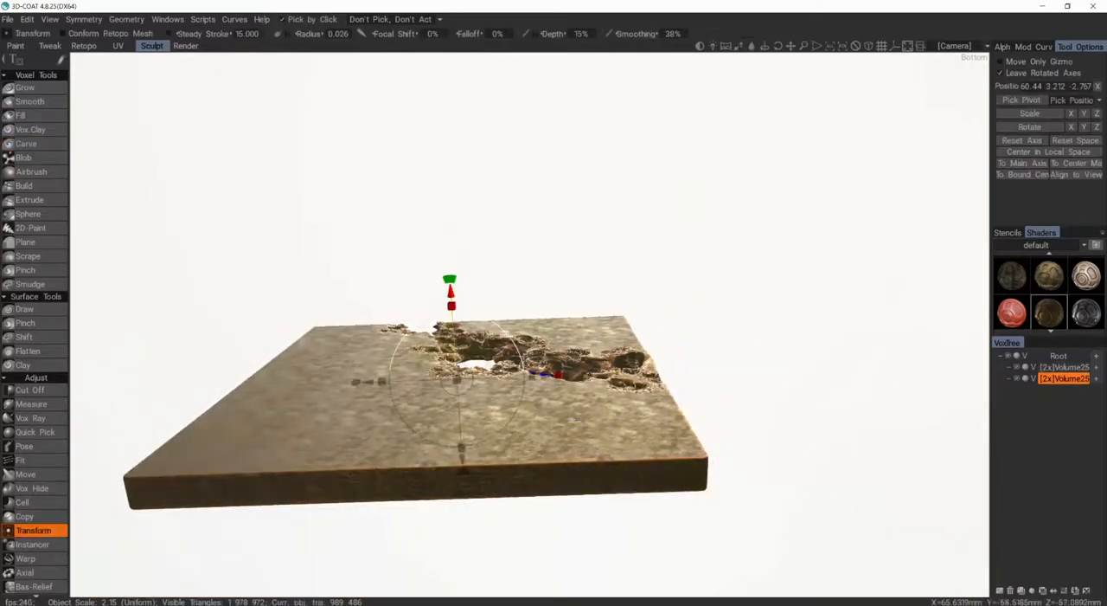
Step: Duplicate the corroded slab and move the copy beside the original so their rows of holes form one diagonal band
mouse_move(528, 393)
left_mouse_down("alt")
mouse_move(546, 444)
mouse_move(540, 510)
left_mouse_up("alt")
scroll(492, 408, "up", 4)
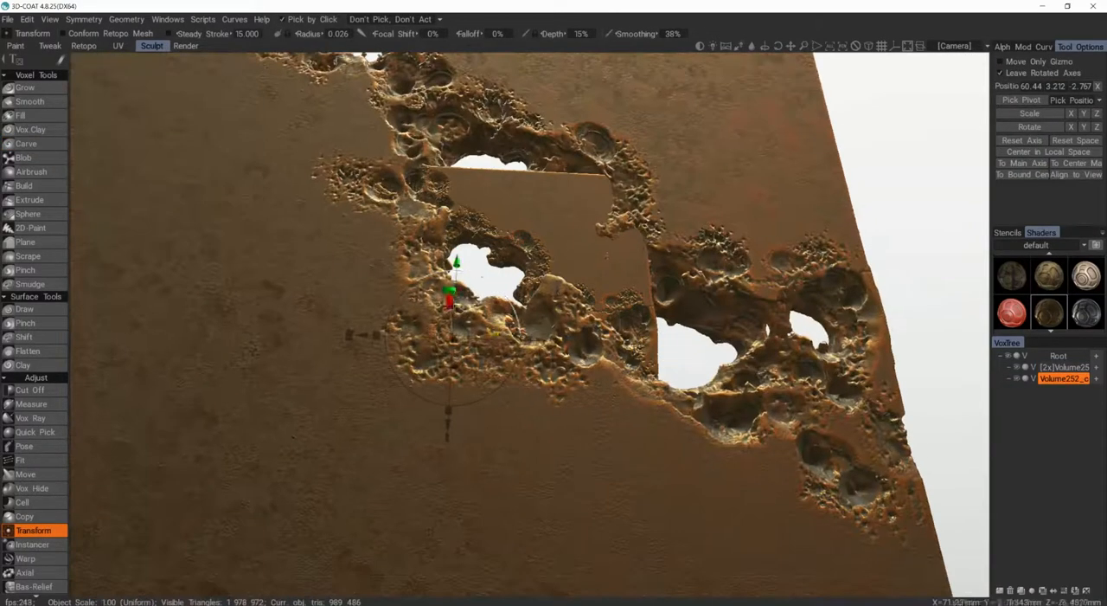
scroll(516, 346, "down", 5)
key("KP_6")
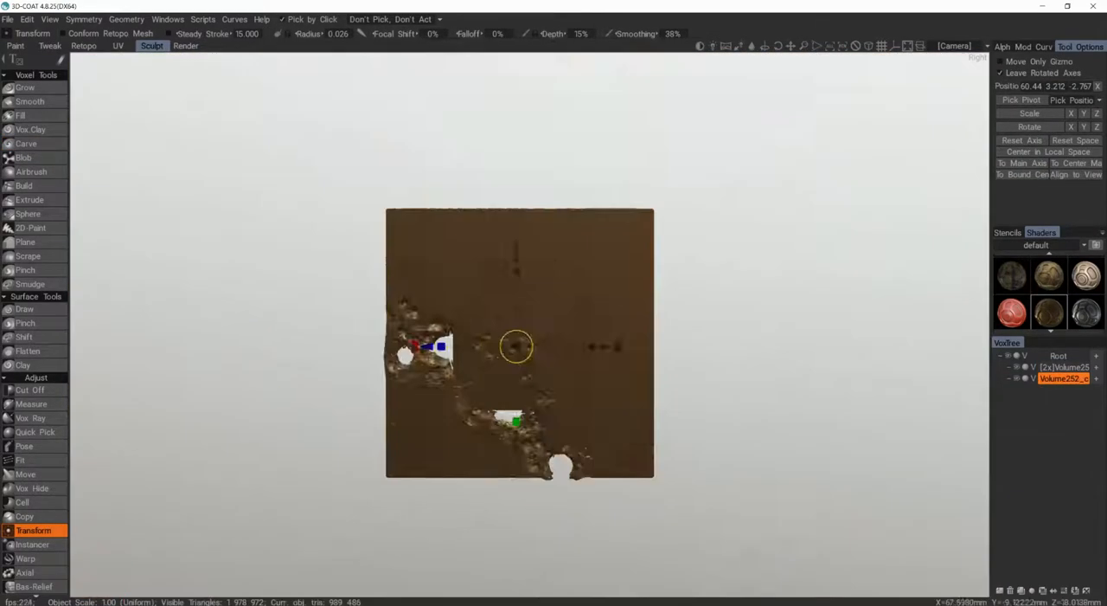
left_click_drag(516, 346, 454, 159)
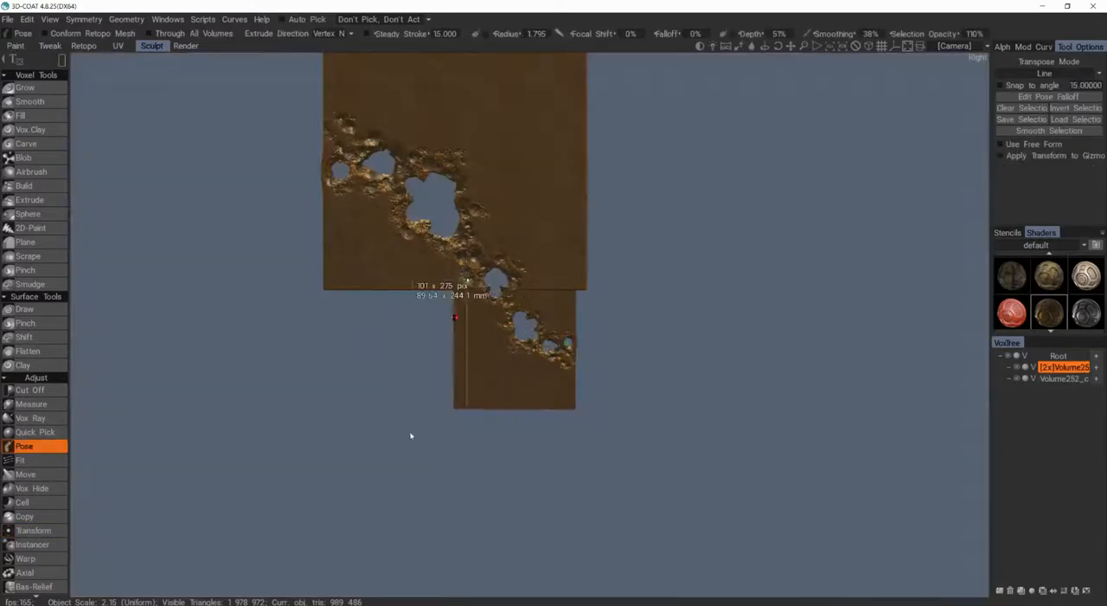
Step: Extend the original slab's plain side outward with Pose to align with the duplicate's edge, and clear the selection
left_click_drag(411, 435, 407, 440)
left_click_drag(373, 346, 240, 346)
key("ctrl+d")
middle_click_drag(332, 432, 344, 458, "alt")
scroll(530, 320, "up", 2)
Step: Rework the hole at the seam between the slabs with Extrude and inverted 2D-Paint at 99% Depth
left_click(30, 200)
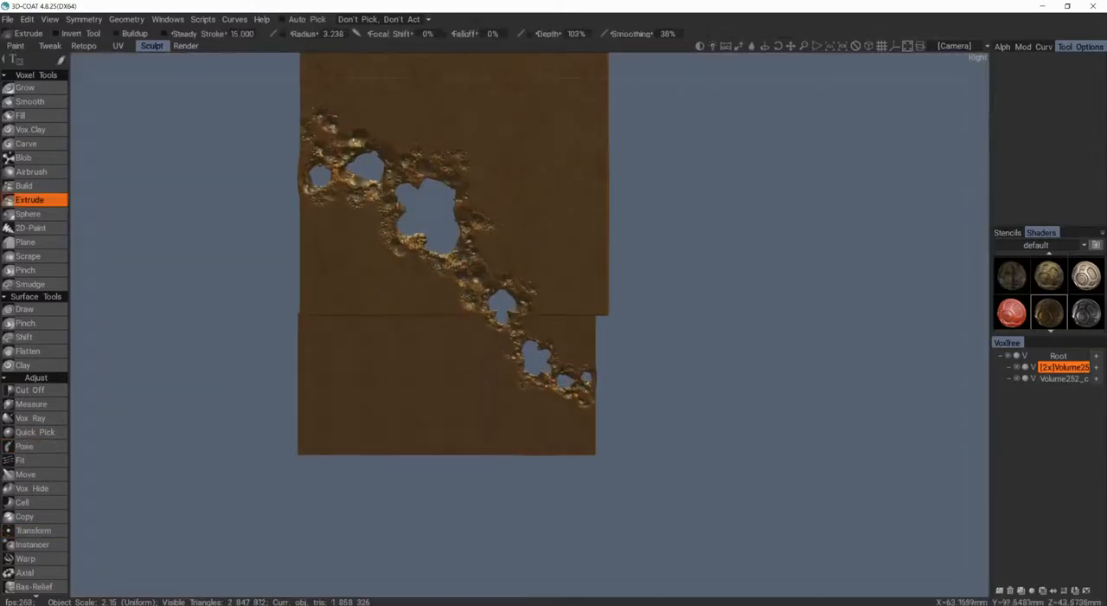
scroll(529, 320, "up", 3)
left_click(31, 214)
left_click(31, 227)
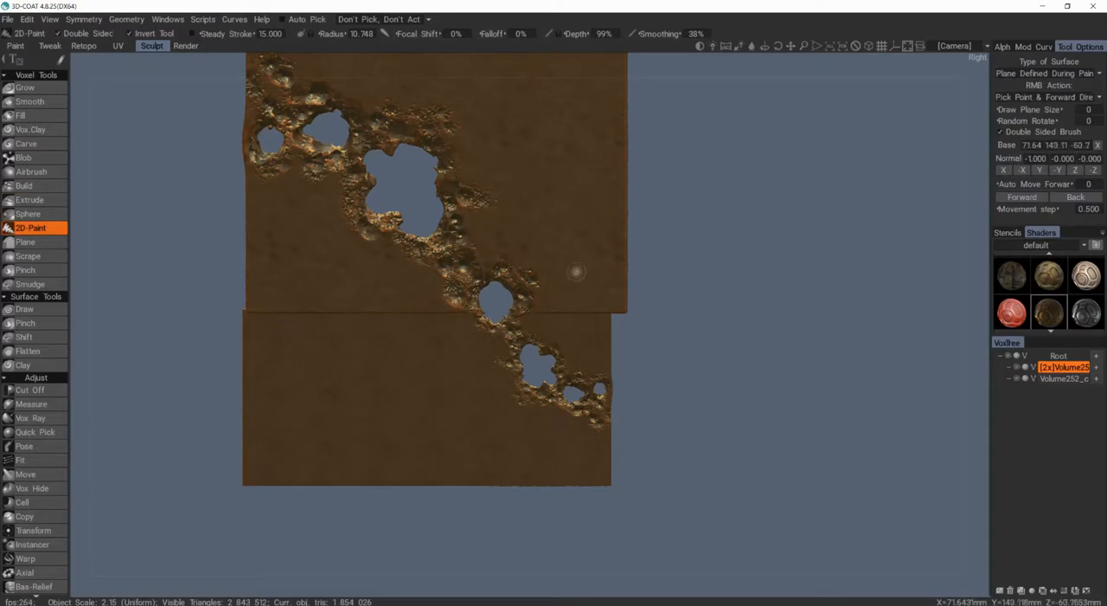
scroll(578, 274, "down", 2)
middle_click_drag(552, 226, 534, 306, "alt")
Step: Cut off the duplicate's overhanging side strip and nudge the duplicate into line with the original slab
key("h")
left_click(30, 389)
left_click_drag(573, 94, 675, 526)
middle_click_drag(390, 191, 403, 208, "alt")
left_click_drag(403, 208, 450, 285, "alt")
middle_click_drag(522, 260, 499, 356, "alt")
scroll(499, 356, "up", 3)
left_click(33, 530)
left_click_drag(394, 188, 401, 187)
left_click(29, 389)
scroll(445, 282, "down", 2)
Step: Thicken the original slab with Pose along one face to match the duplicate's thickness, and clear the selection
left_click(33, 530)
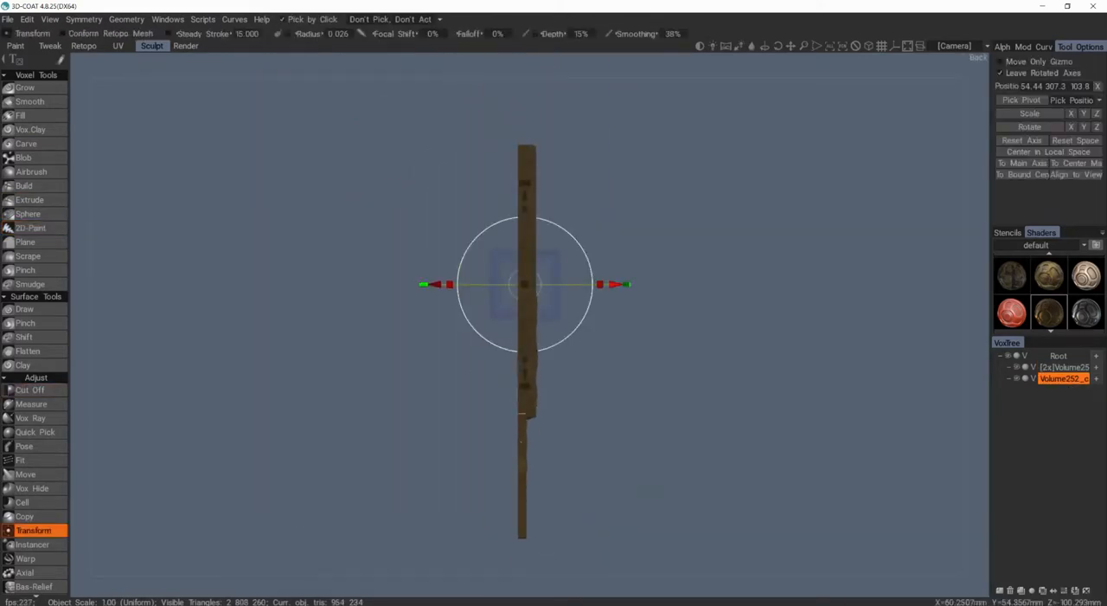
scroll(517, 434, "up", 2)
middle_click_drag(519, 452, 524, 338, "alt")
left_click(24, 446)
key("h")
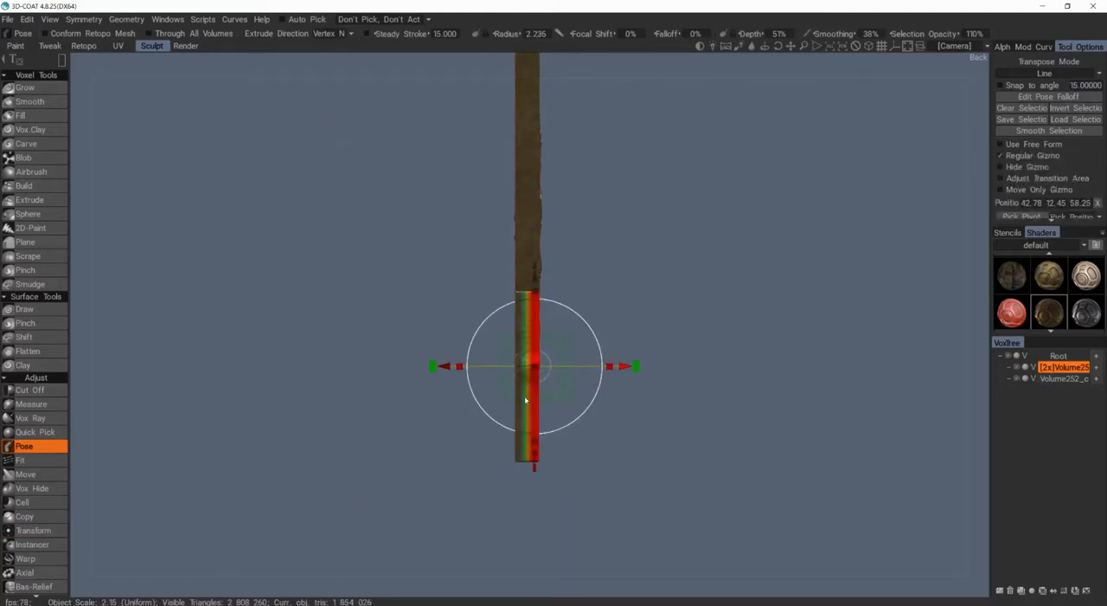
key("ctrl+d")
Step: Adjust the original slab with Transform to fit flush against the duplicate, and select both slab volumes
left_click_drag(554, 391, 647, 386, "alt")
middle_click_drag(647, 386, 649, 403, "alt")
left_click(1065, 379)
left_click(1064, 367, "ctrl")
scroll(627, 370, "down", 2)
left_click_drag(627, 371, 546, 372, "alt")
left_click(34, 530)
left_click_drag(597, 424, 532, 369)
left_click_drag(415, 321, 364, 416, "alt")
scroll(315, 353, "up", 4)
scroll(380, 355, "up", 3)
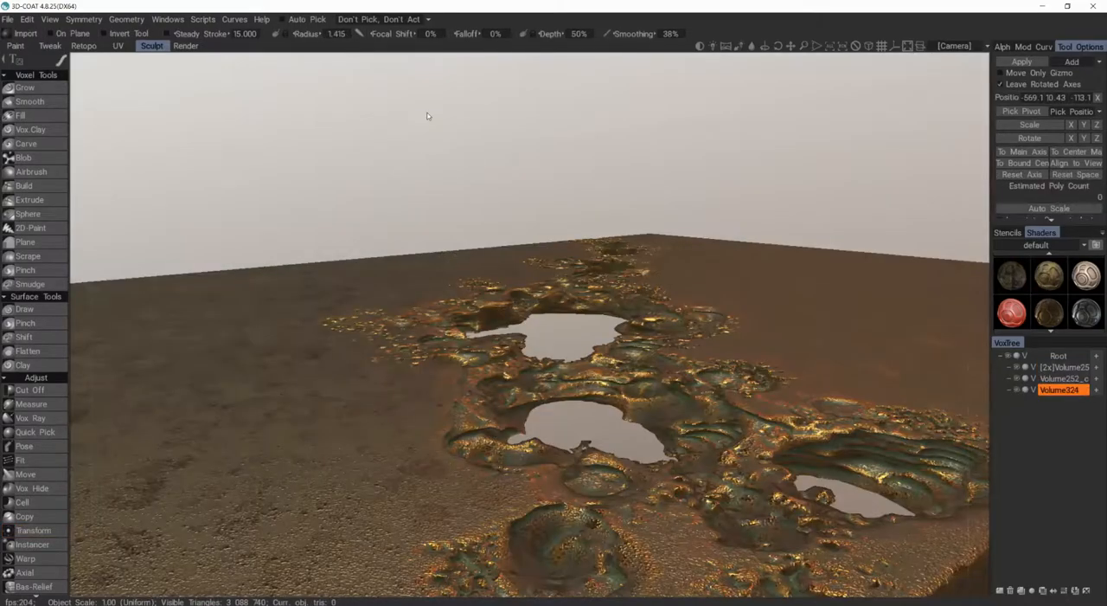
Step: Add a thin flat primitive on a new volume beneath the slabs as a liquid surface inside the holes
key("space")
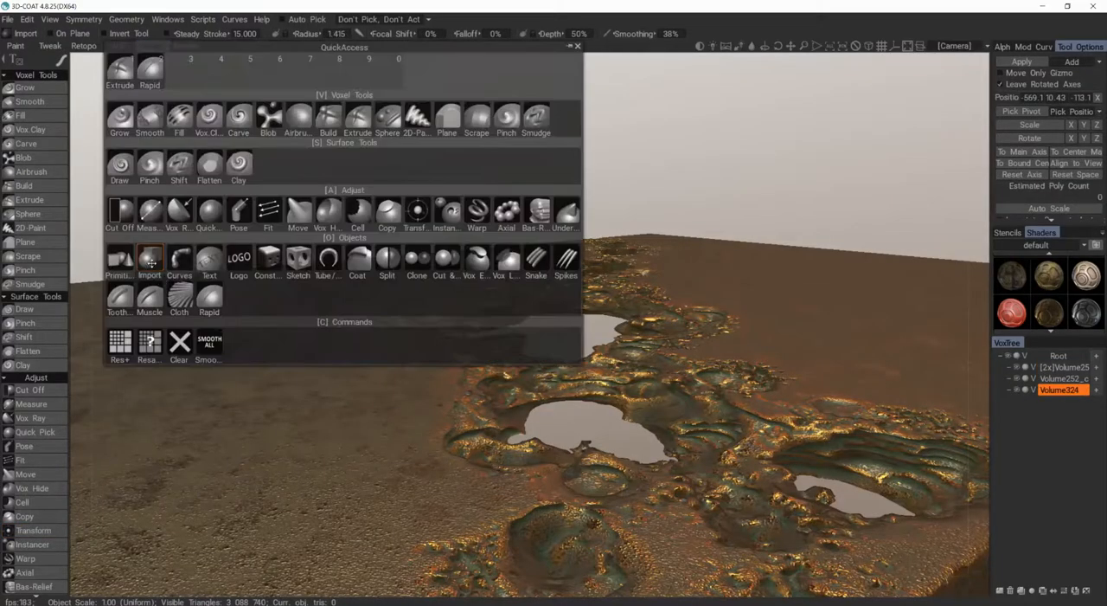
left_click(121, 259)
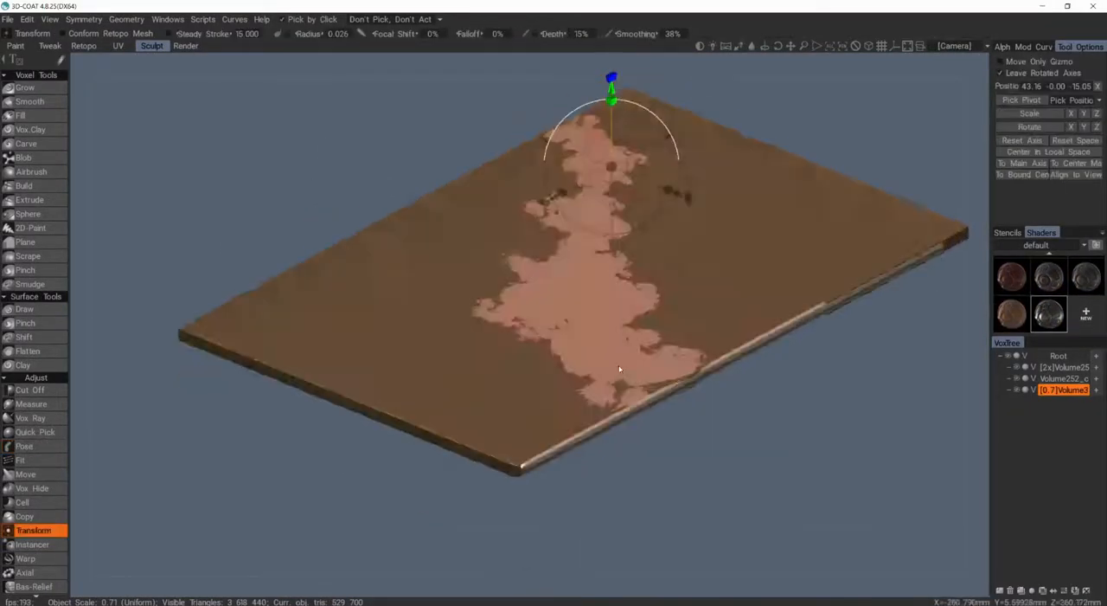
Step: Apply the plain grey shader from the Refractive set to the liquid plane and lower the plane to Y -10.54
left_click(1038, 246)
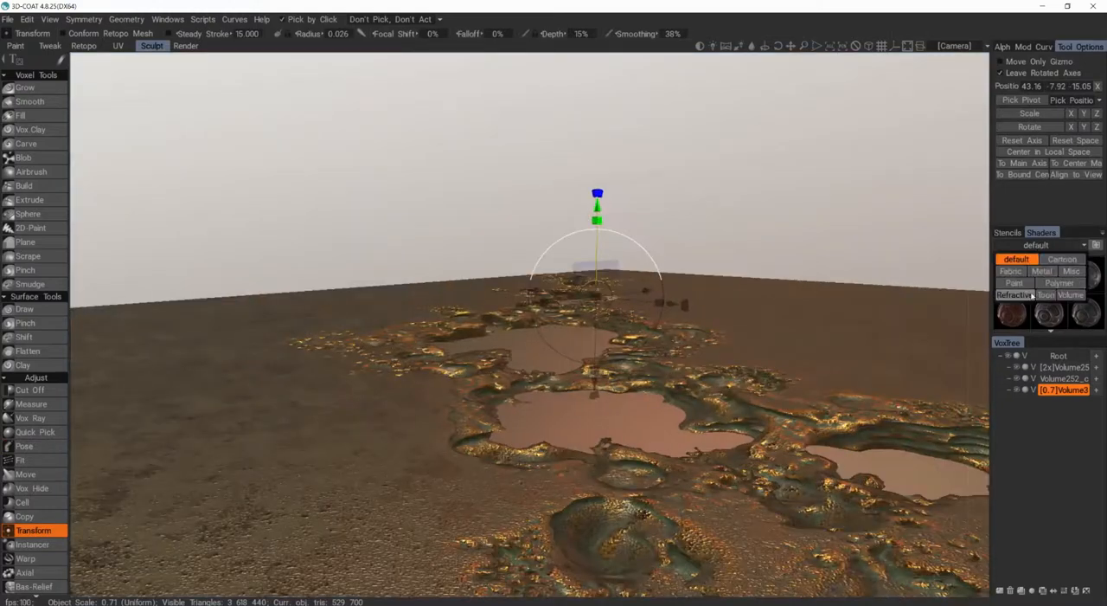
left_click(1029, 295)
scroll(1048, 285, "down", 1)
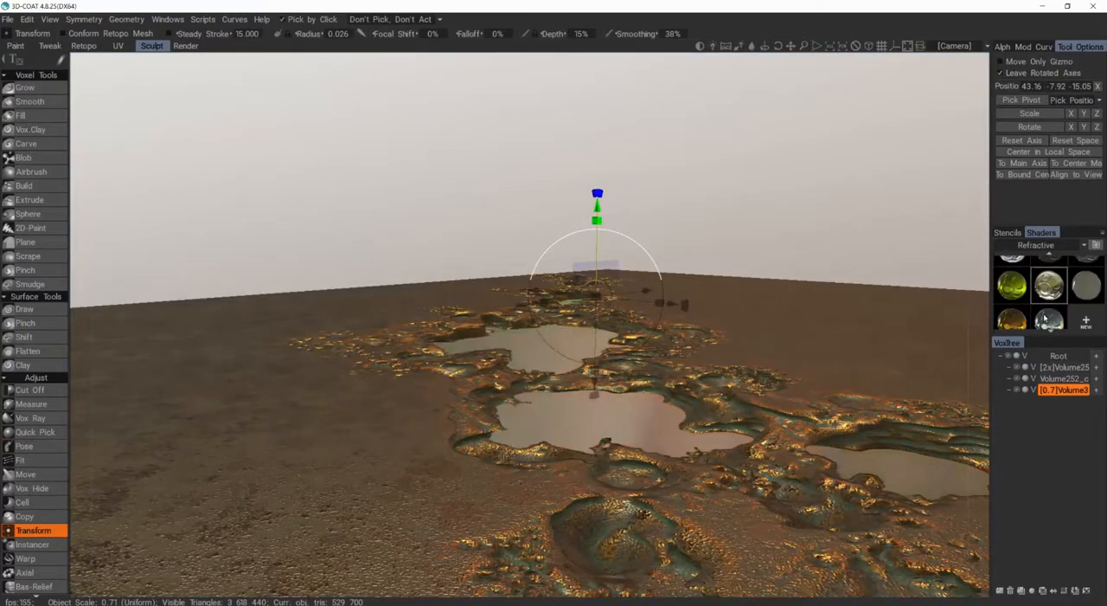
left_click_drag(599, 215, 598, 213)
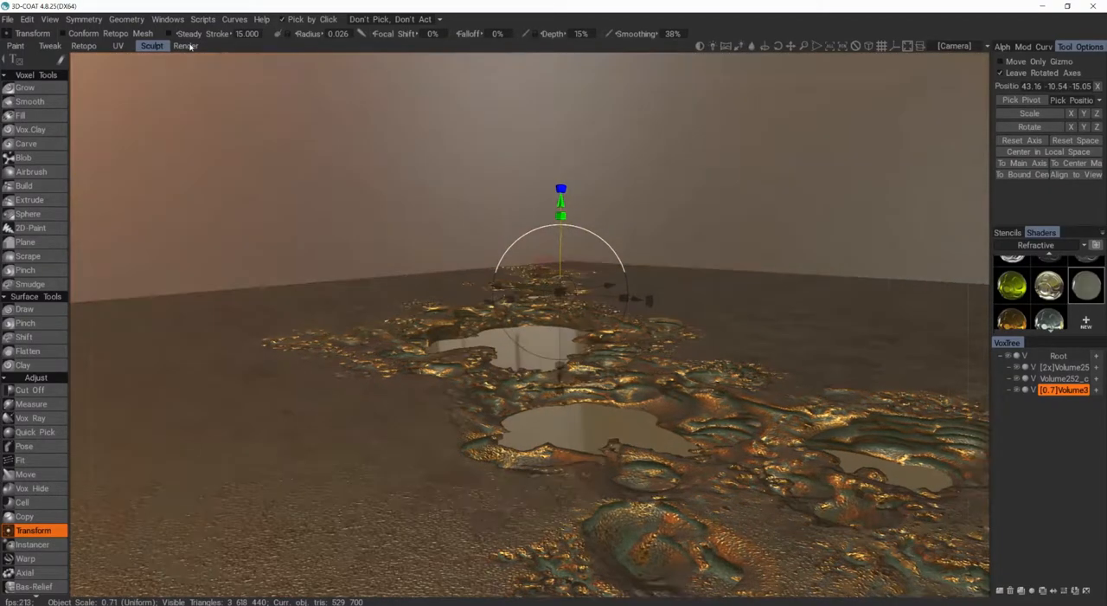
Step: Check the scene in the Render room and lower the liquid plane to Y -16.95
left_click(185, 45)
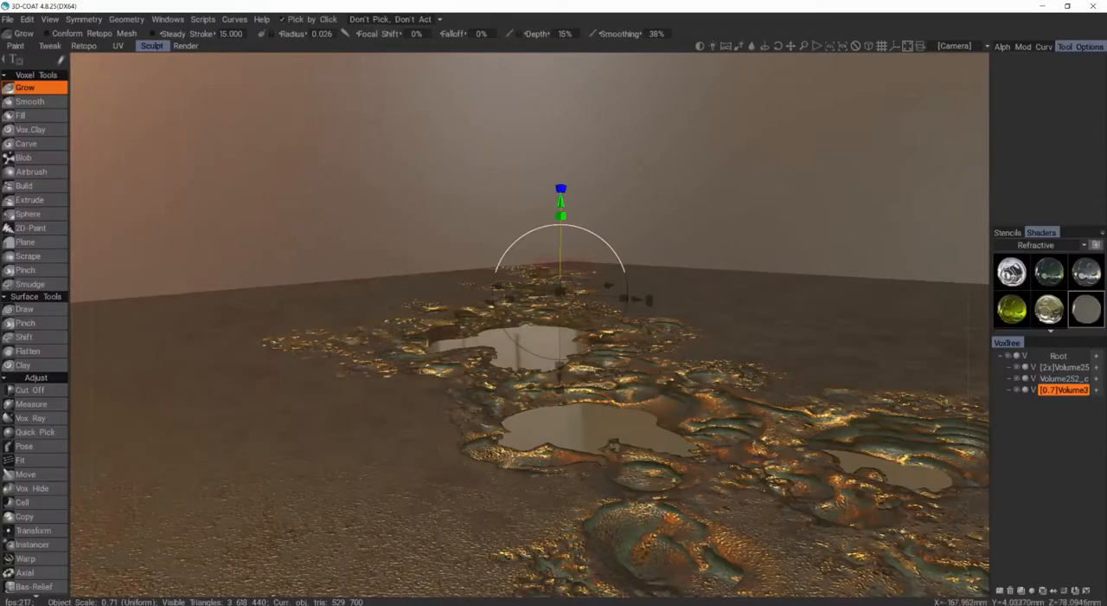
left_click_drag(458, 425, 488, 512, "alt")
right_click_drag(488, 513, 507, 429, "alt")
left_click_drag(507, 429, 422, 267, "alt")
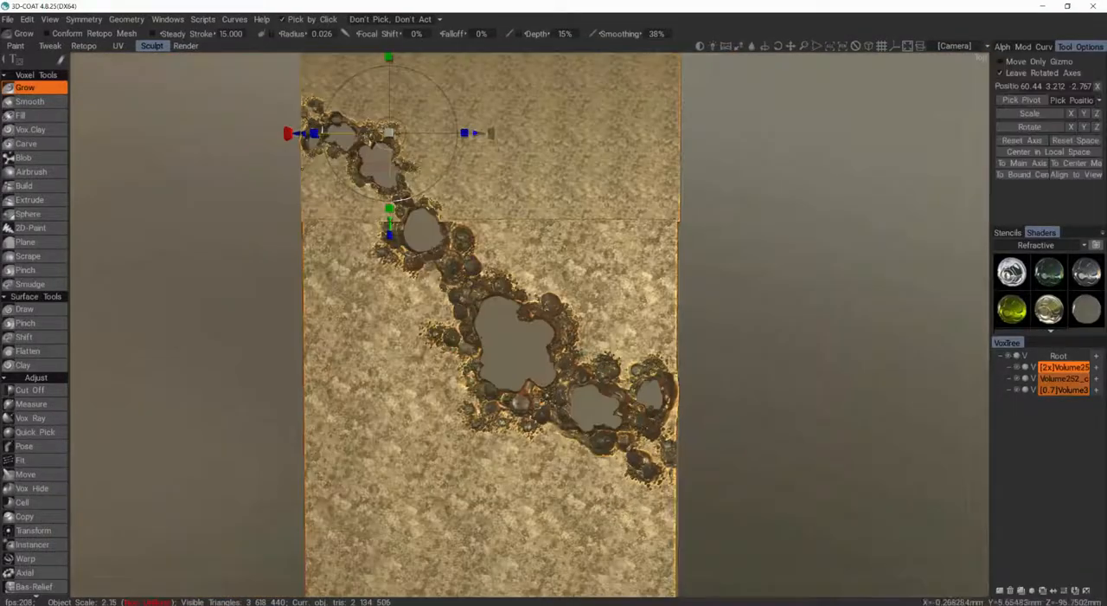
mouse_move(424, 227)
left_mouse_down("alt")
mouse_move(335, 243)
mouse_move(491, 247)
mouse_move(476, 245)
mouse_move(473, 213)
left_mouse_up("alt")
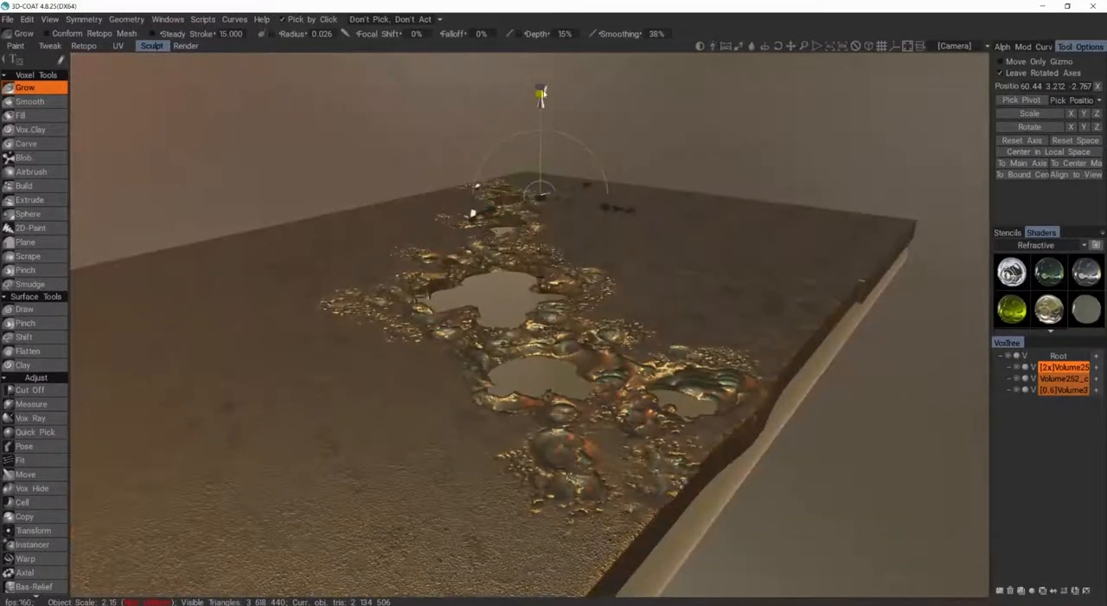
mouse_move(542, 138)
left_mouse_down("alt")
mouse_move(506, 216)
mouse_move(554, 151)
mouse_move(519, 220)
mouse_move(523, 173)
left_mouse_up("alt")
left_click(1064, 390)
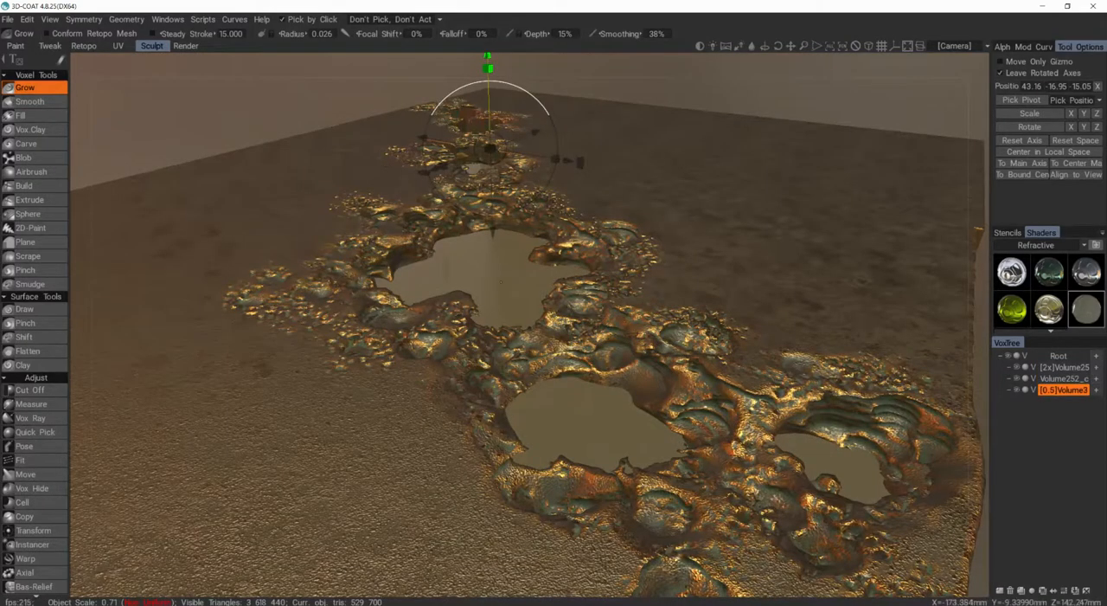
Step: Add a normal map to the liquid plane's shader and use 22f45db7a4965c2c9d6104aeb65a3db8.jpg as the slab shader's normal map
right_click(1092, 319)
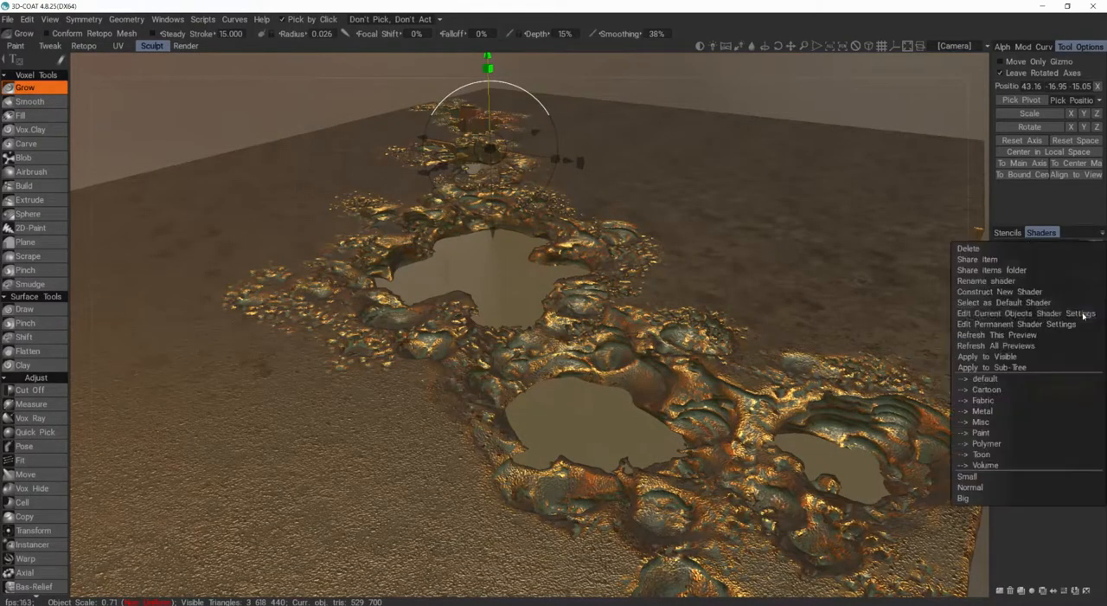
left_click(1037, 317)
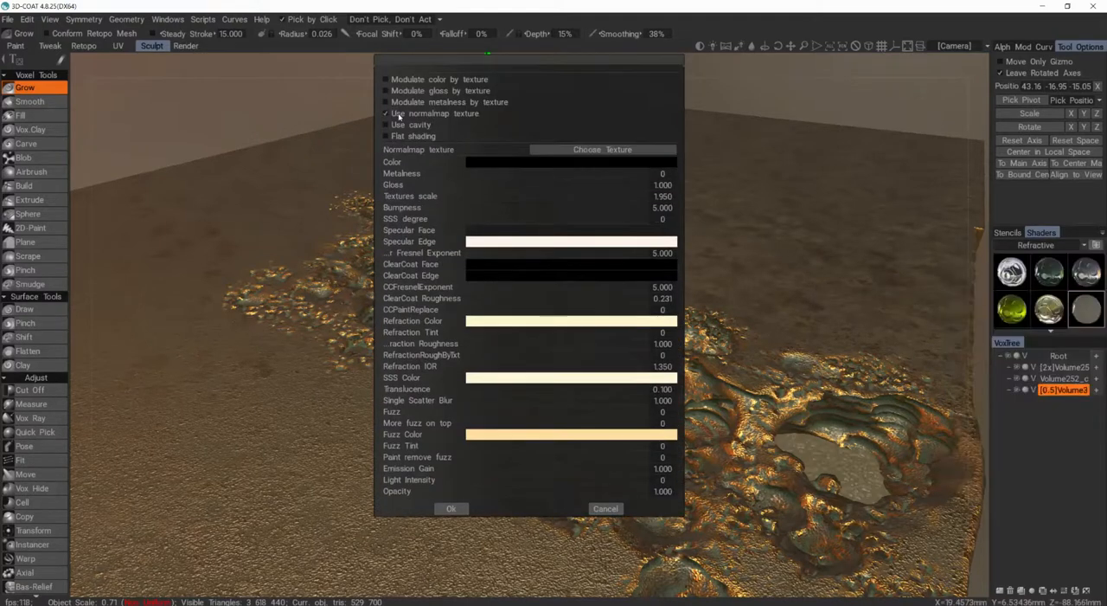
left_click(587, 151)
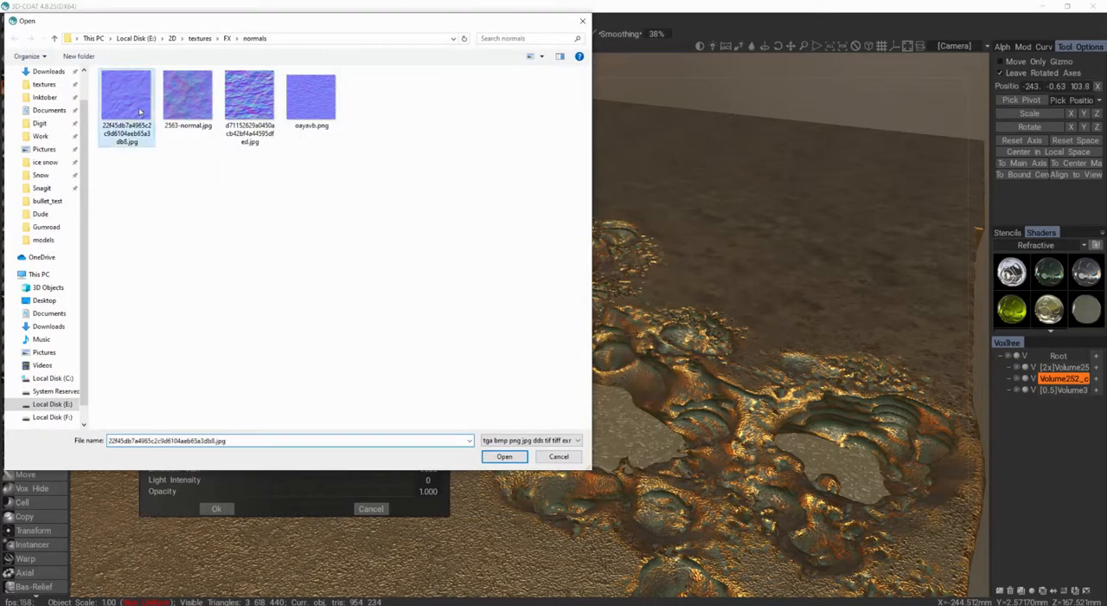
double_click(139, 111)
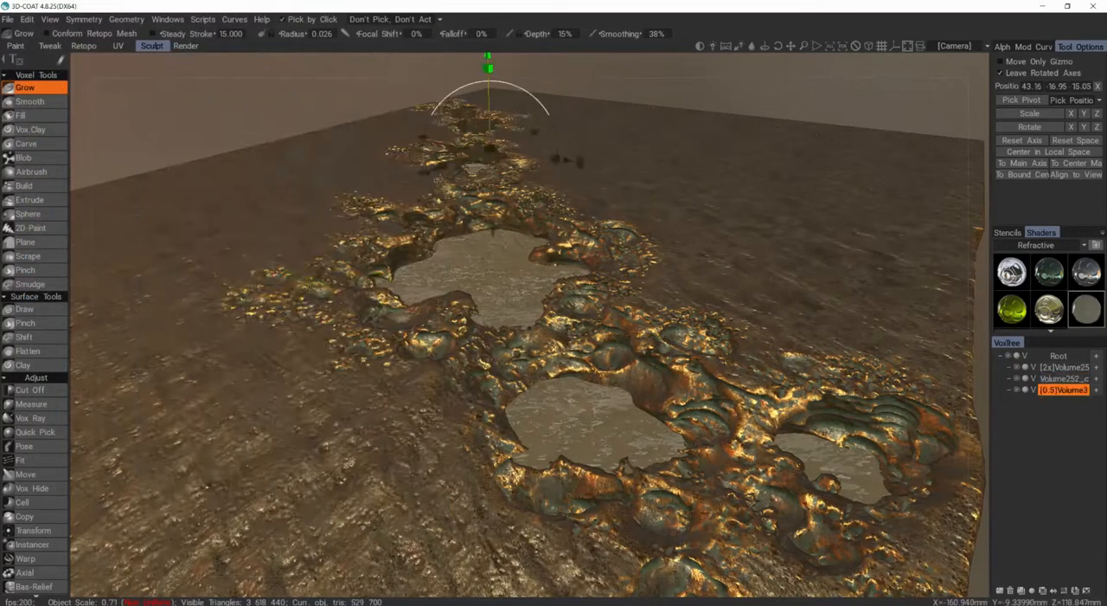
Step: Set the render's Environment Light to 0 and add an extra light with a Rotation Angle of 64.8
left_click_drag(490, 74, 491, 128)
left_click_drag(490, 275, 609, 369, "alt")
scroll(579, 370, "up", 3)
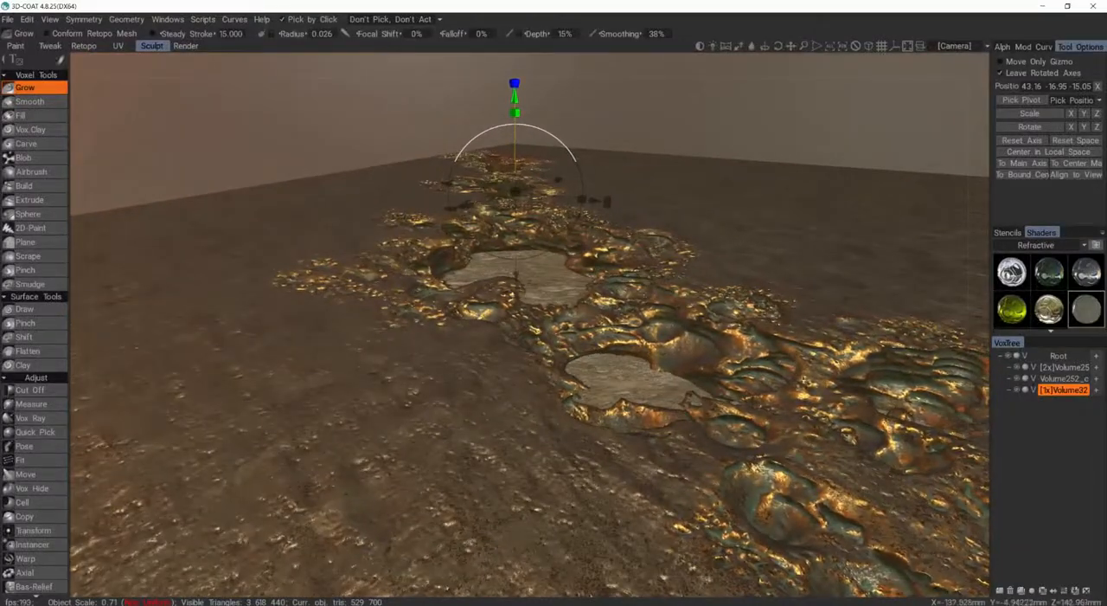
left_click(179, 47)
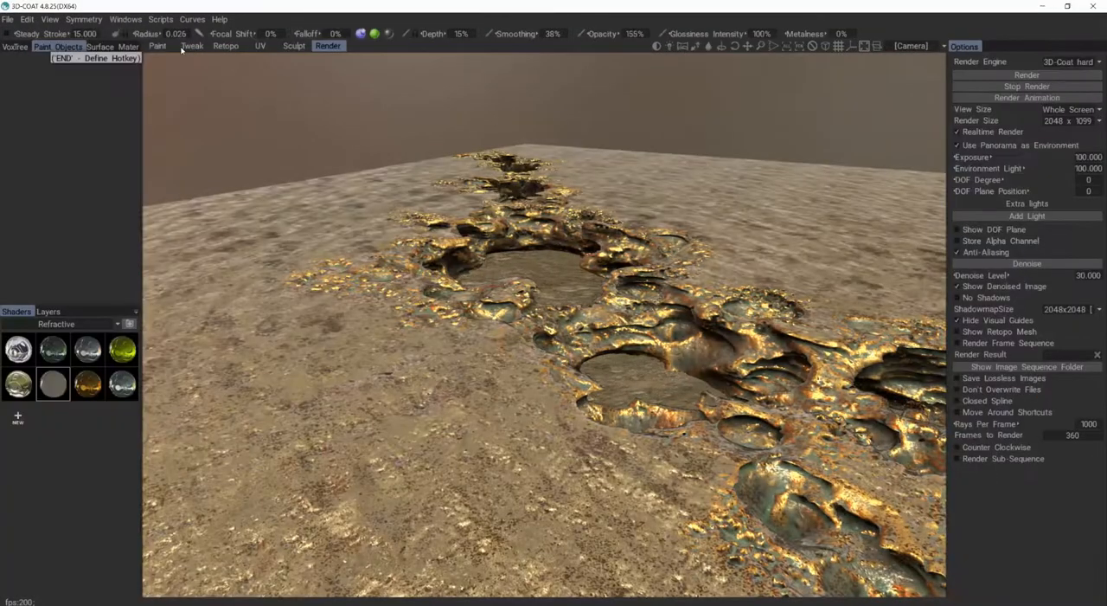
key("Return")
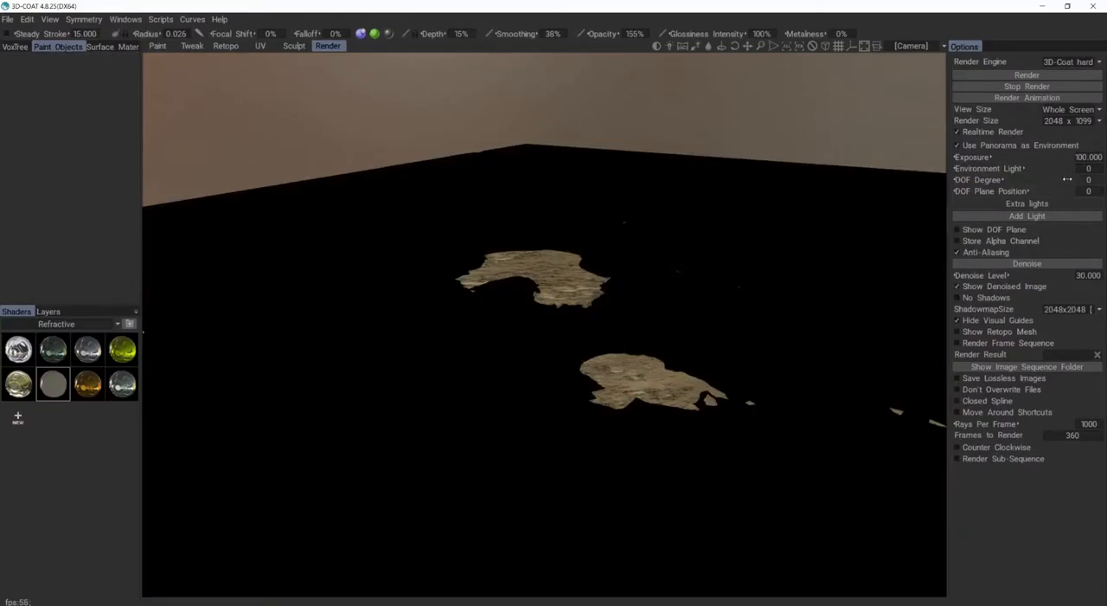
left_click(1026, 216)
left_click_drag(1012, 216, 1024, 216)
left_click_drag(623, 294, 536, 281, "alt")
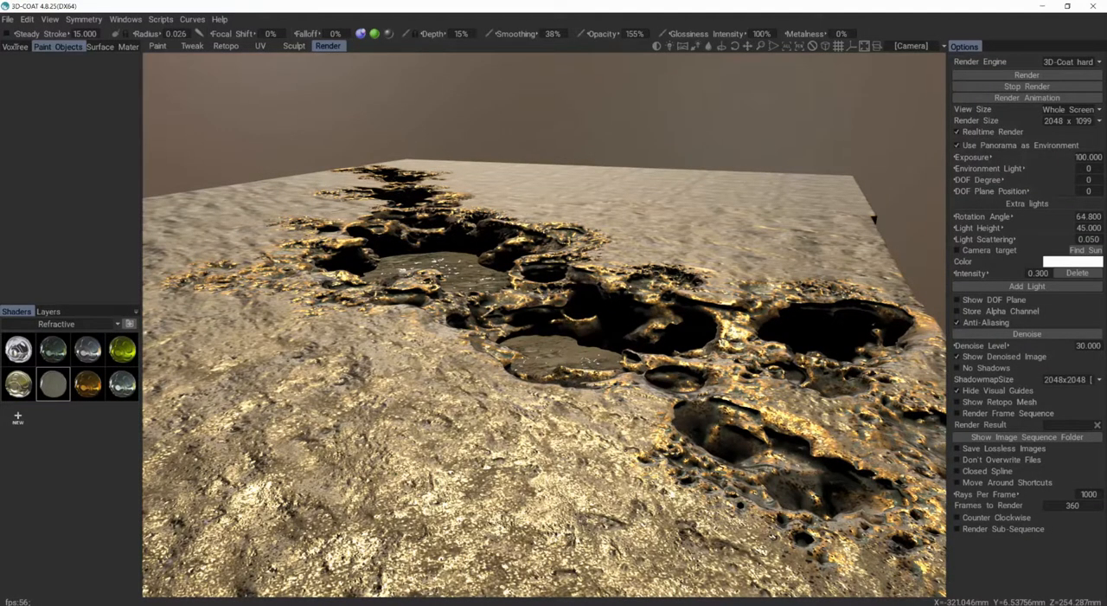
left_click(291, 47)
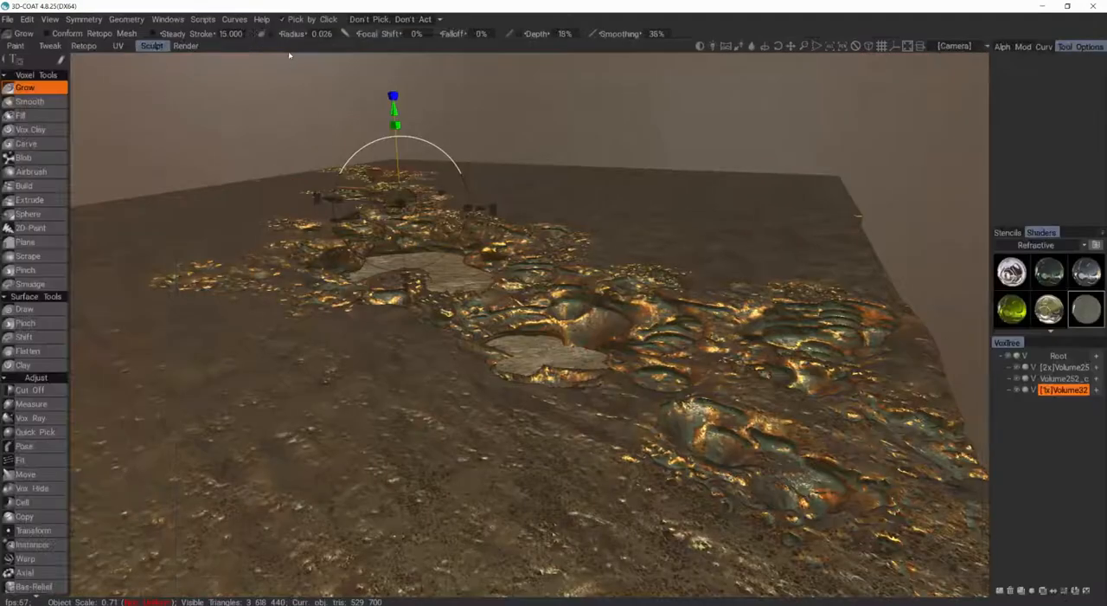